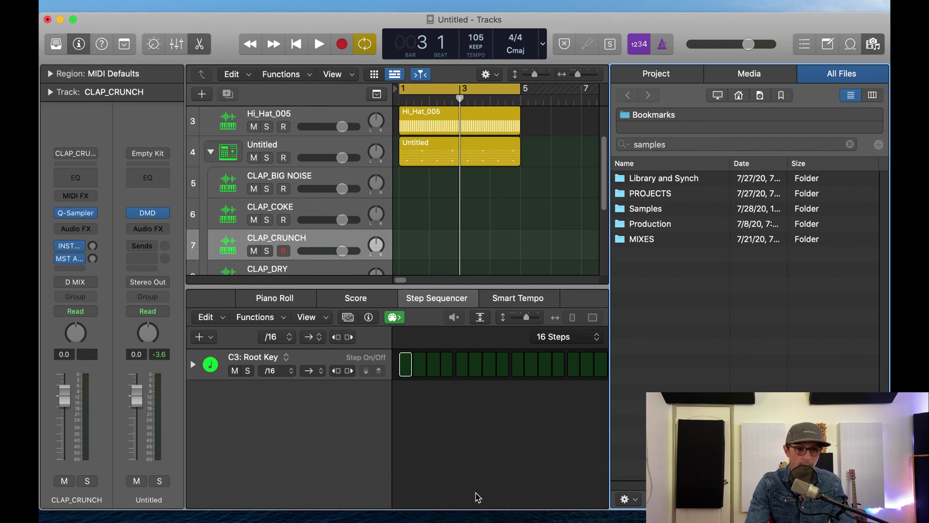
Step: Hide the browser, zoom out to show all ten tracks, and close the lower editor pane
left_click(468, 184)
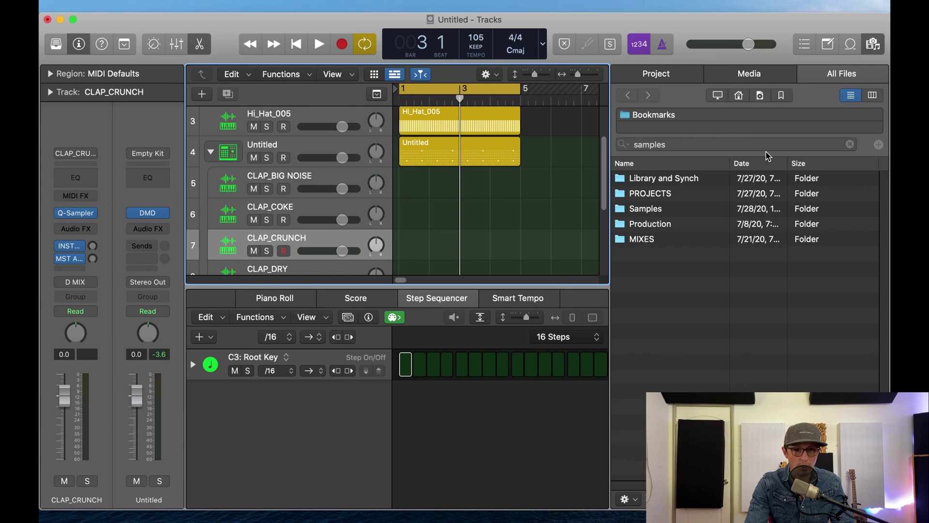
key("f")
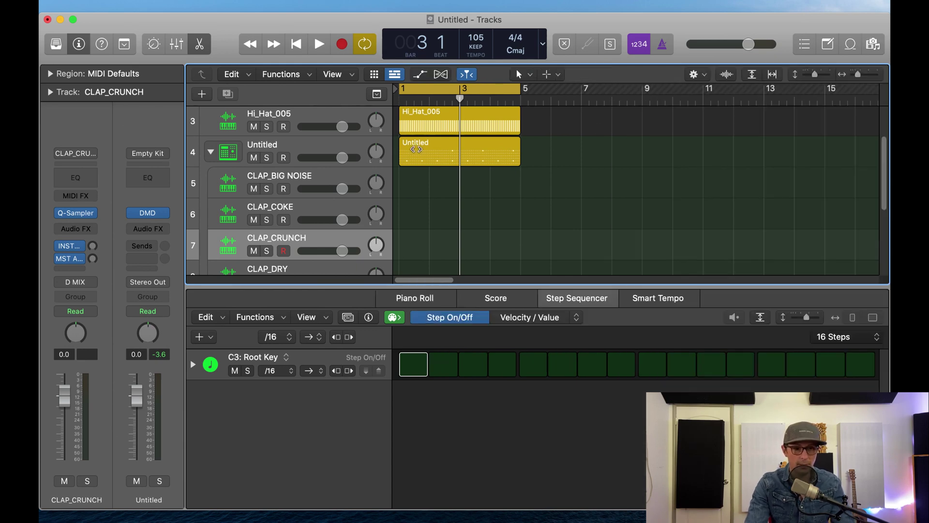
left_click(504, 201, "ctrl+alt")
left_click(492, 203, "ctrl+alt")
left_click(492, 203, "ctrl+alt")
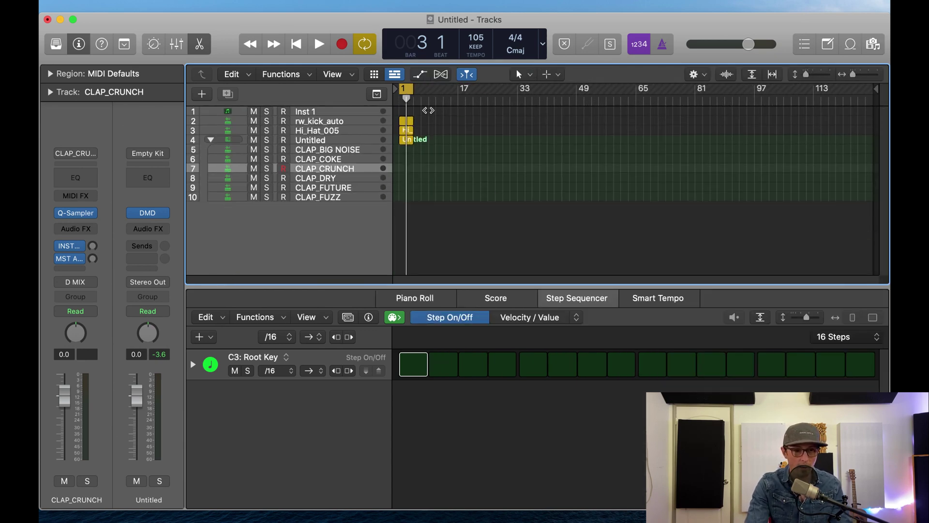
left_click_drag(430, 103, 395, 267)
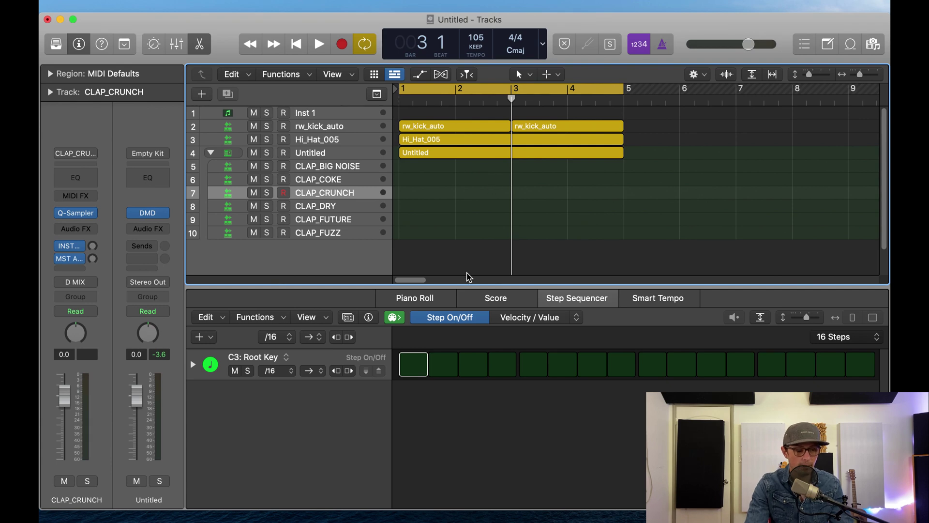
key("x")
key("x")
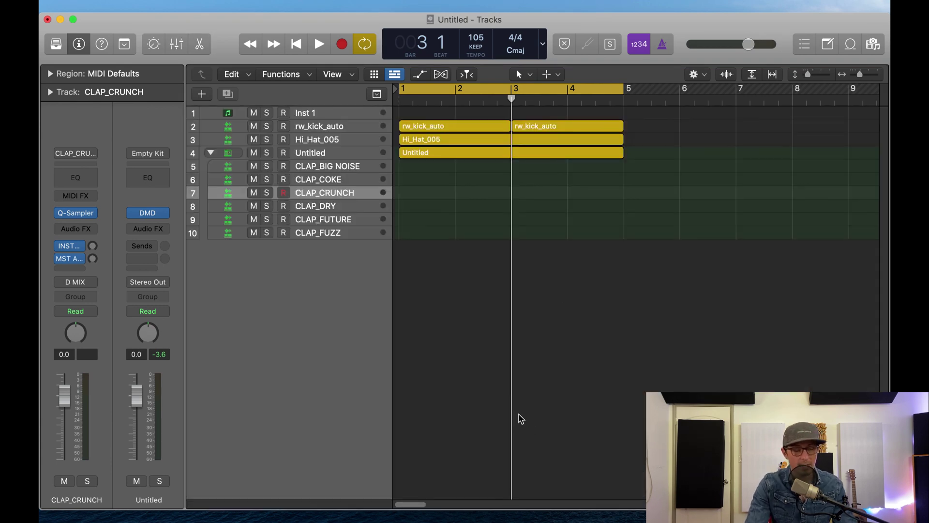
Step: Reopen the browser, search for 'samples', select the Samples folder, then return to Bookmarks
key("f")
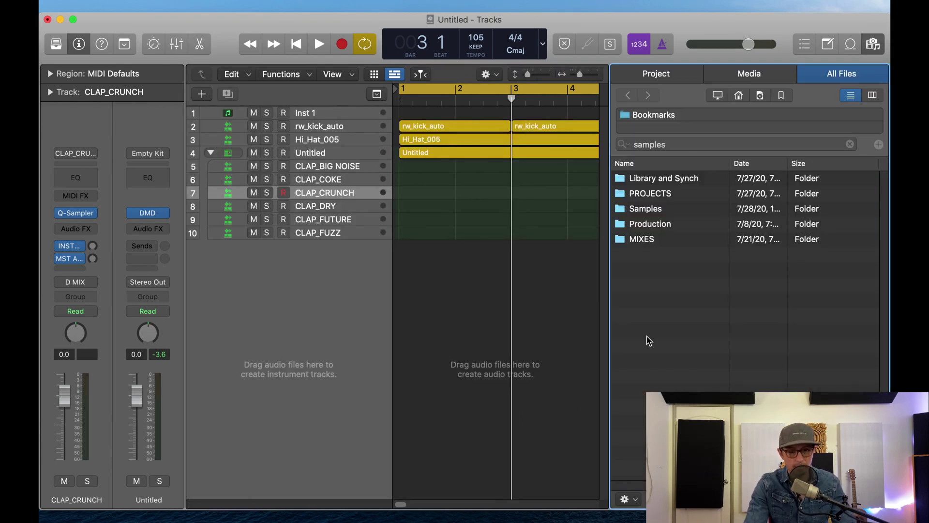
left_click(718, 95)
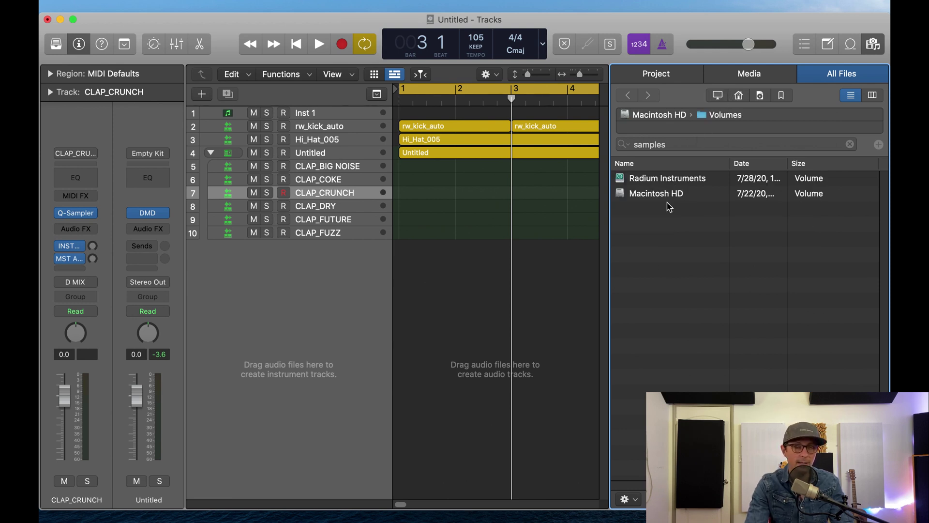
left_click(697, 150)
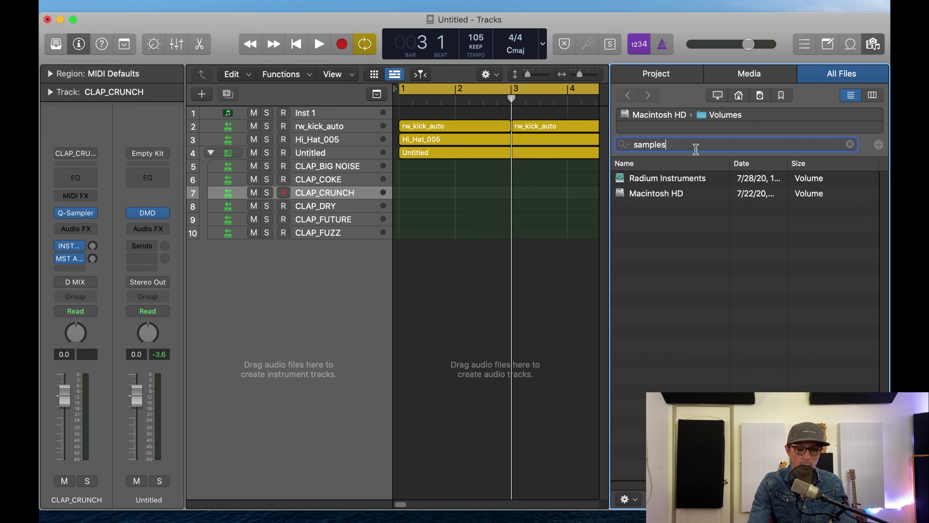
key("BackSpace")
key("BackSpace")
key("BackSpace")
type("samples")
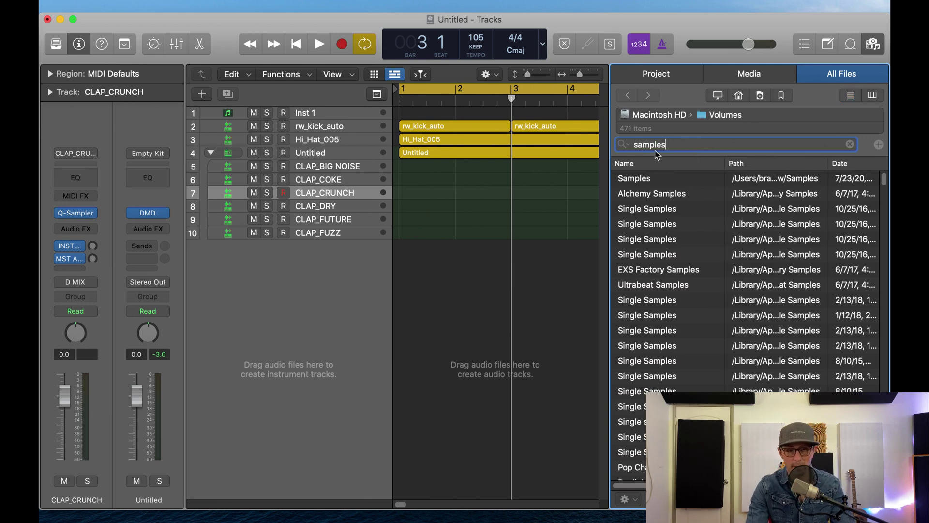
left_click(641, 183)
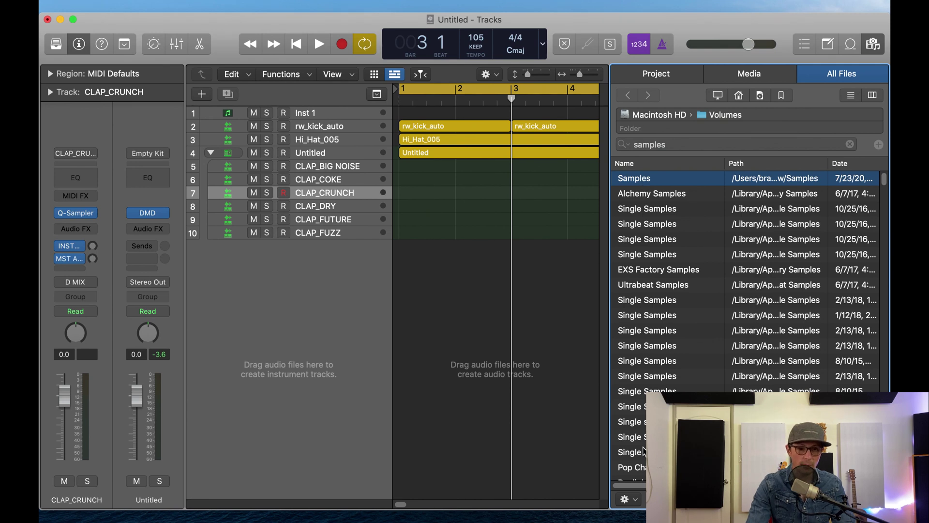
left_click(634, 502)
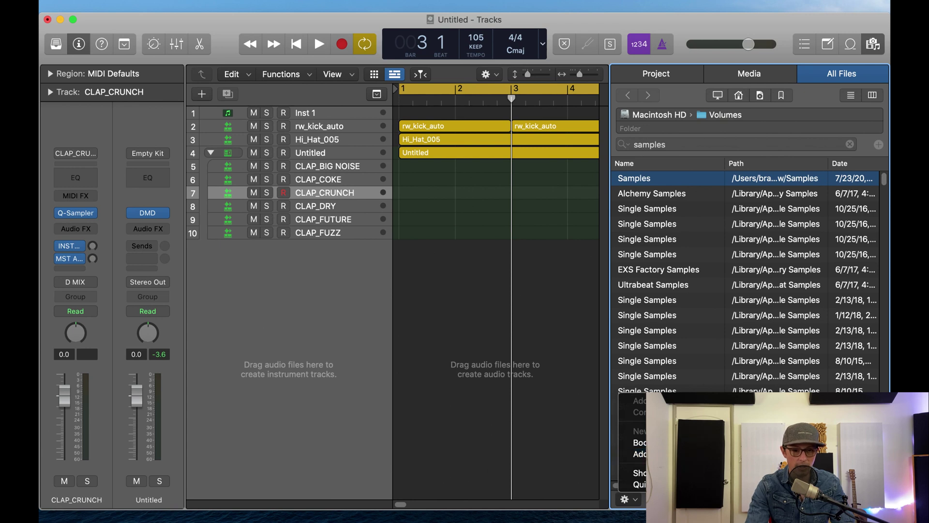
left_click(704, 327)
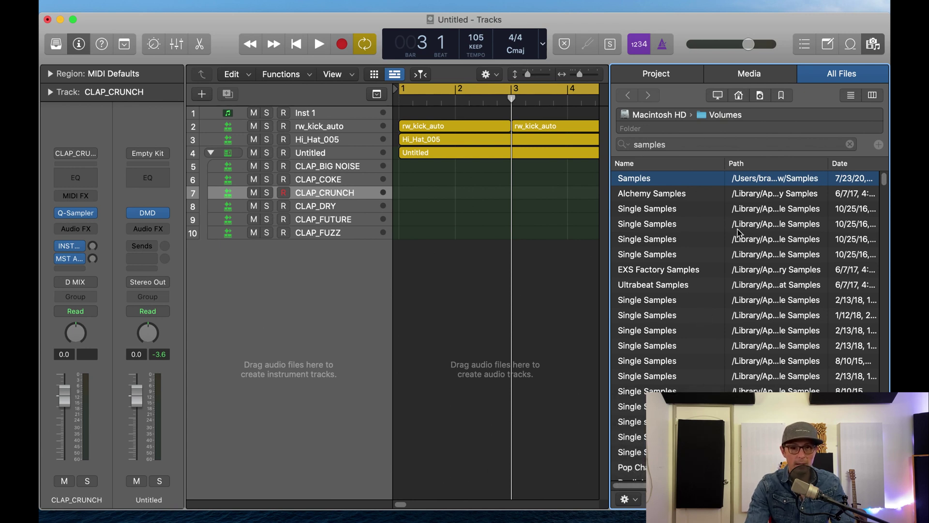
left_click(783, 94)
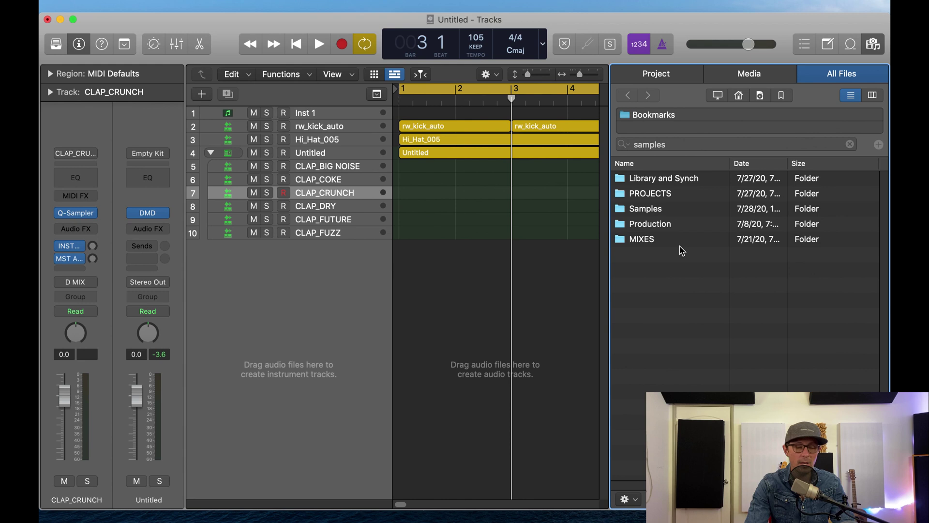
Step: Browse Samples > Pop Kits > Sounds by MdL Vol. 2 > MdL [Drum Loops] and drag the 96 BPM OYH loop onto a new track
left_click(650, 211)
double_click(650, 211)
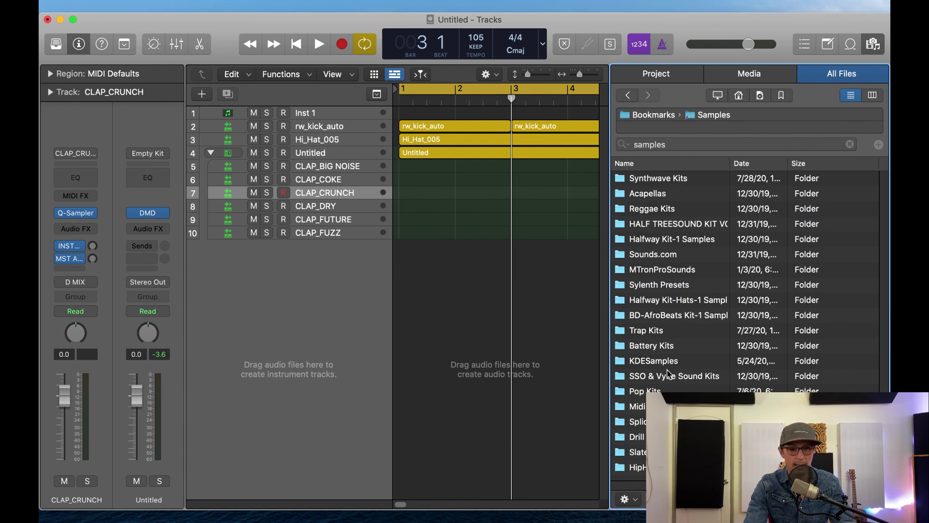
double_click(644, 392)
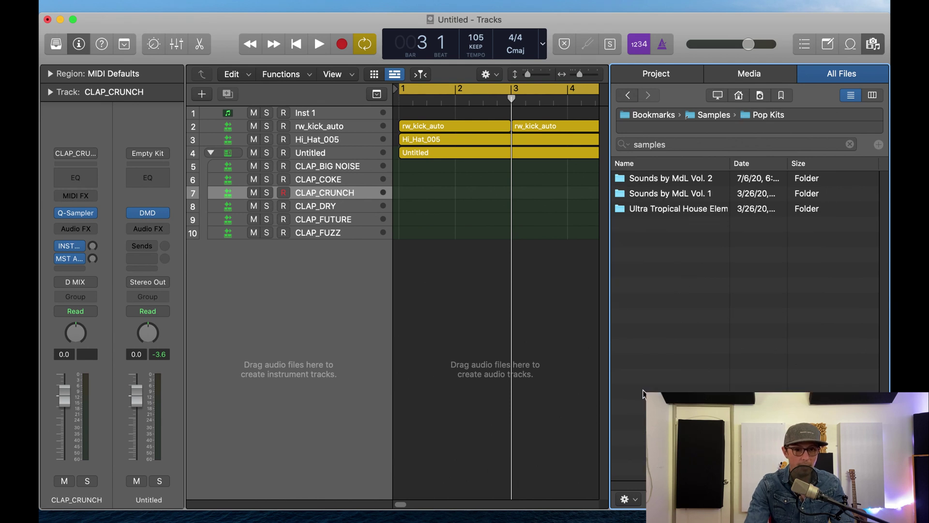
double_click(705, 180)
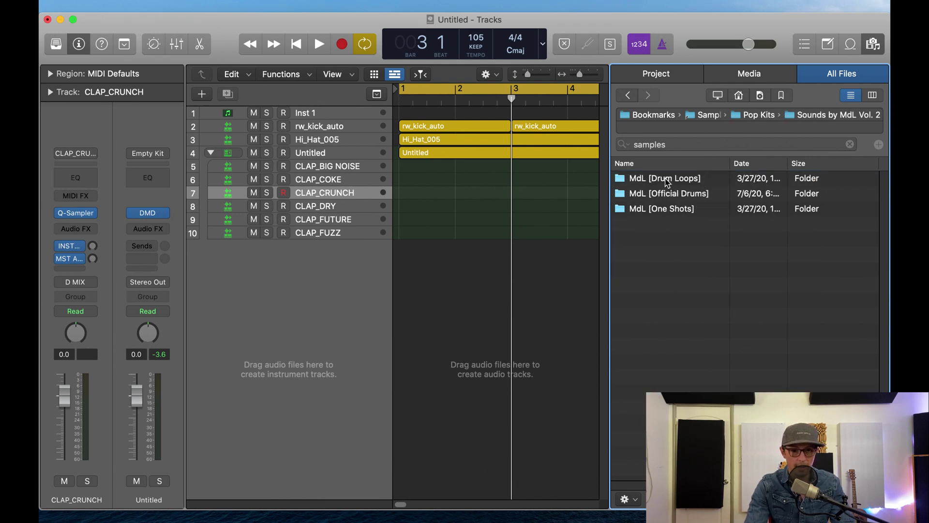
double_click(673, 179)
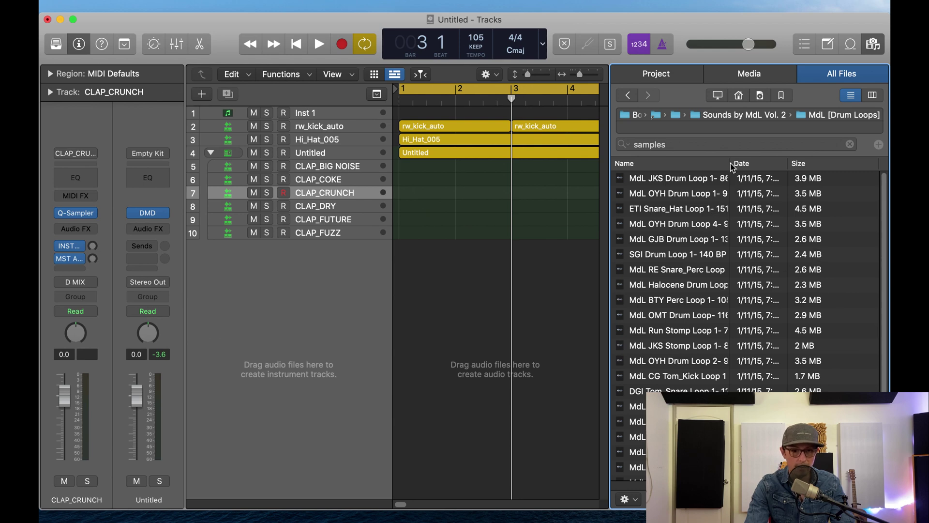
left_click_drag(730, 163, 839, 165)
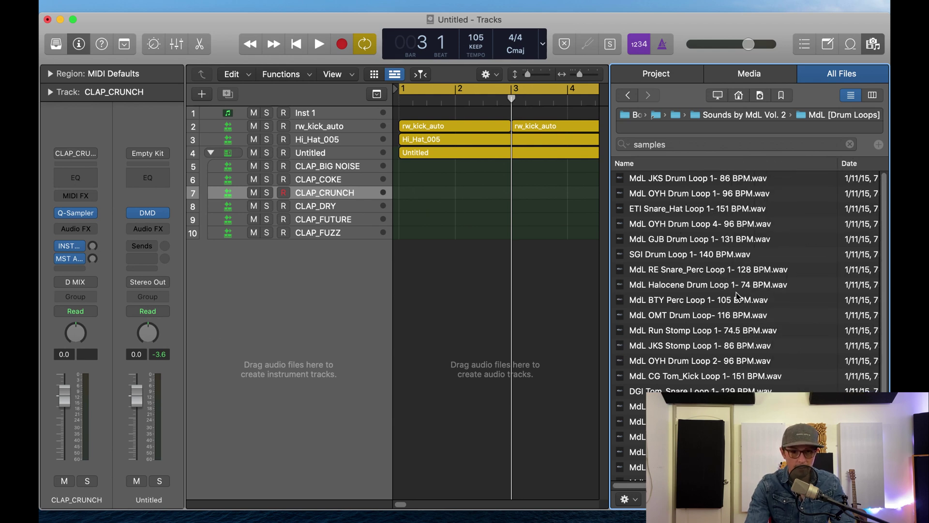
left_click_drag(730, 194, 401, 271)
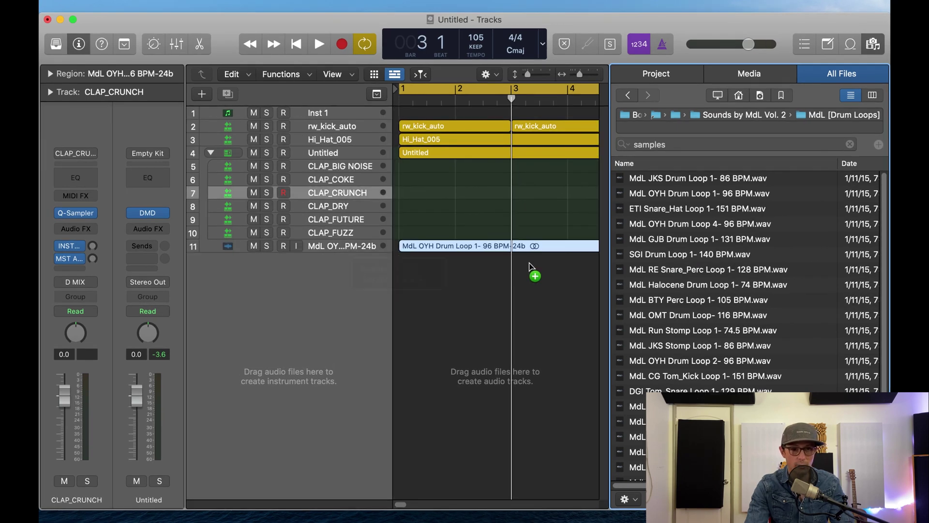
Step: Hide the browser and stretch the drum loop region to end at bar 5
key("f")
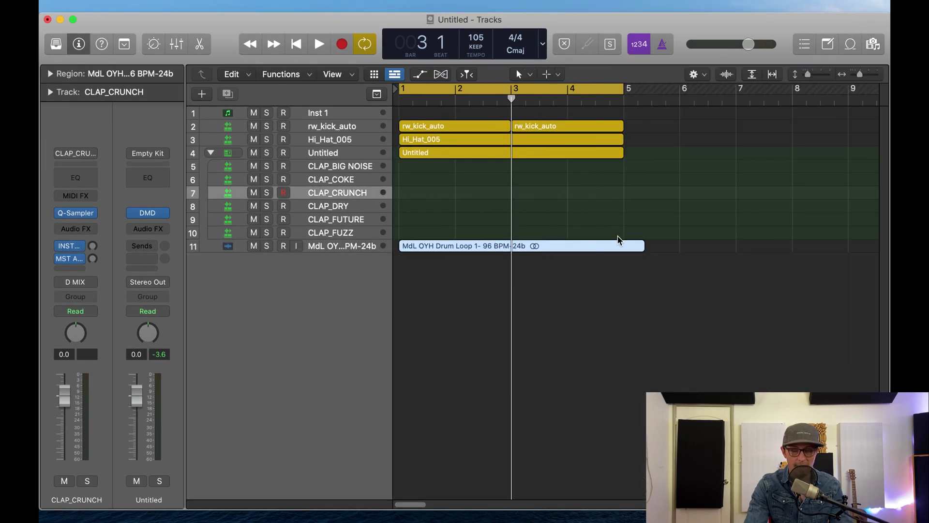
left_click_drag(721, 218, 489, 290)
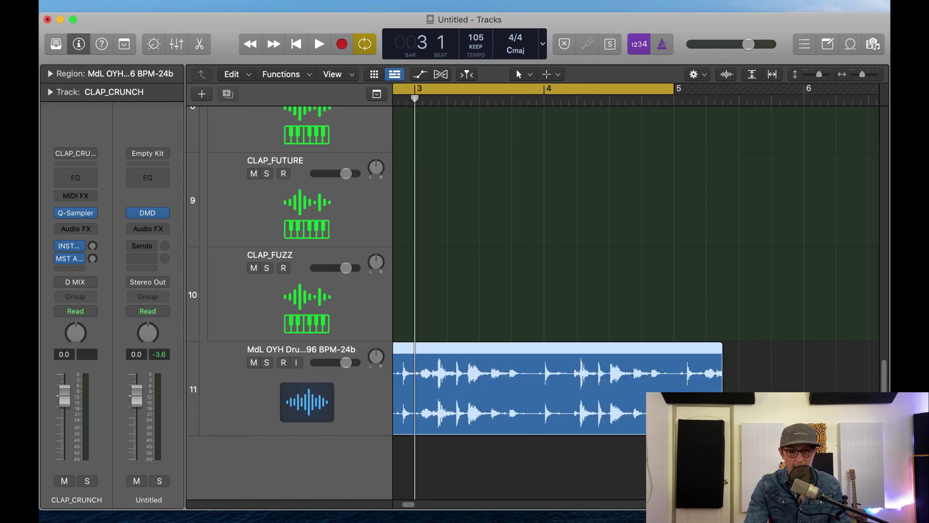
left_click(669, 338, "ctrl+alt")
left_click_drag(599, 217, 694, 292)
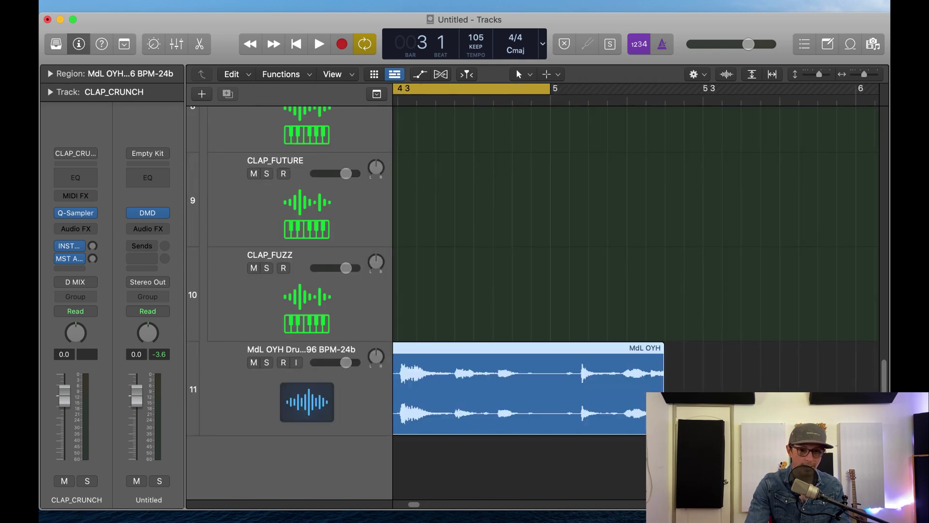
left_click_drag(664, 426, 544, 421)
left_click(591, 376, "ctrl+alt")
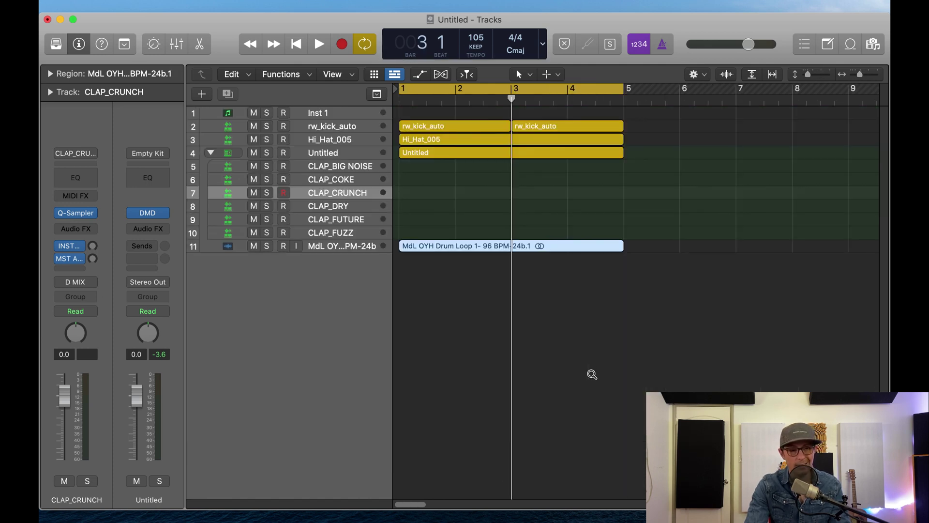
Step: Solo drum loop track 11, play it from bar 1, then stop and return to the start
left_click(266, 246)
key("Return")
key("space")
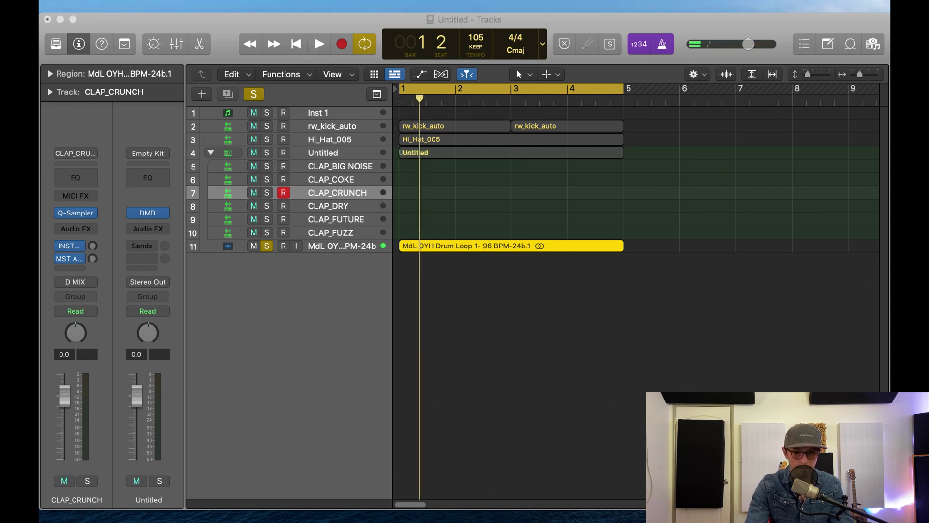
left_click(731, 222)
key("space")
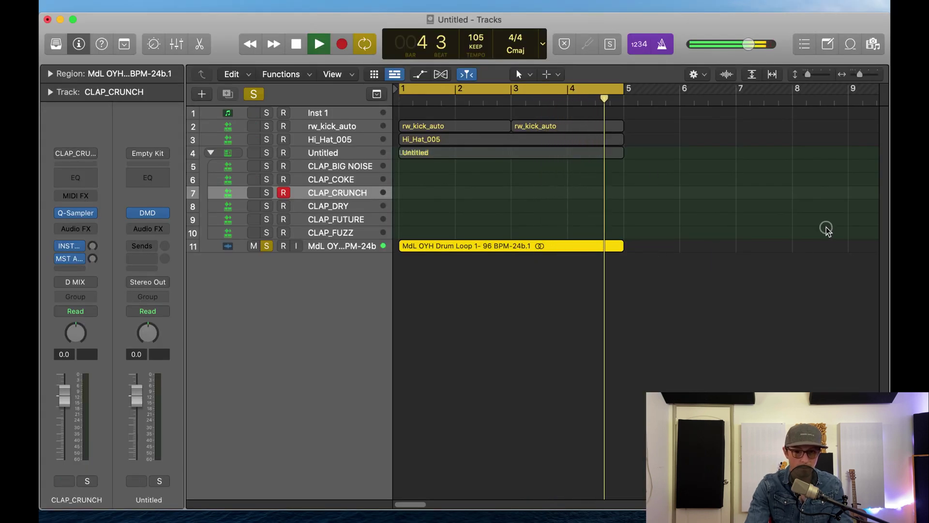
key("space")
left_click(606, 317)
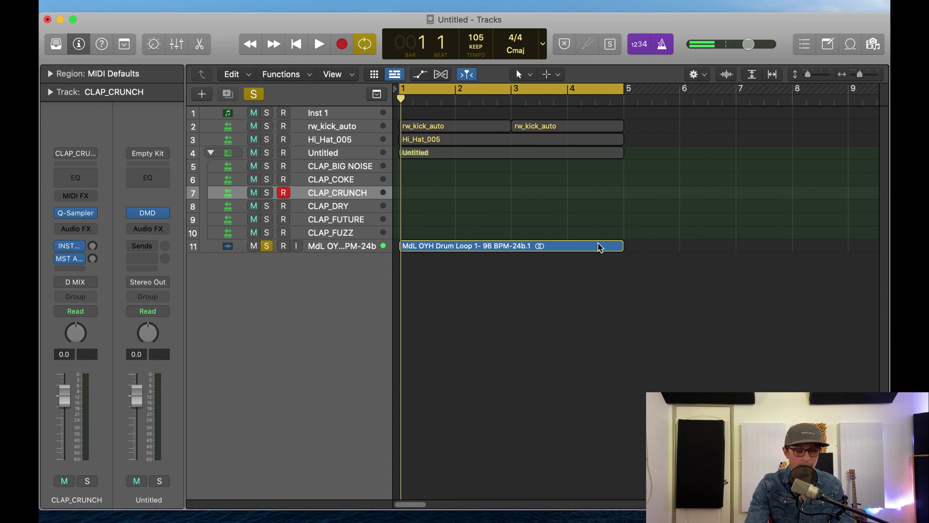
Step: Open the All Files browser's Bookmarks and open the Samples folder
key("f")
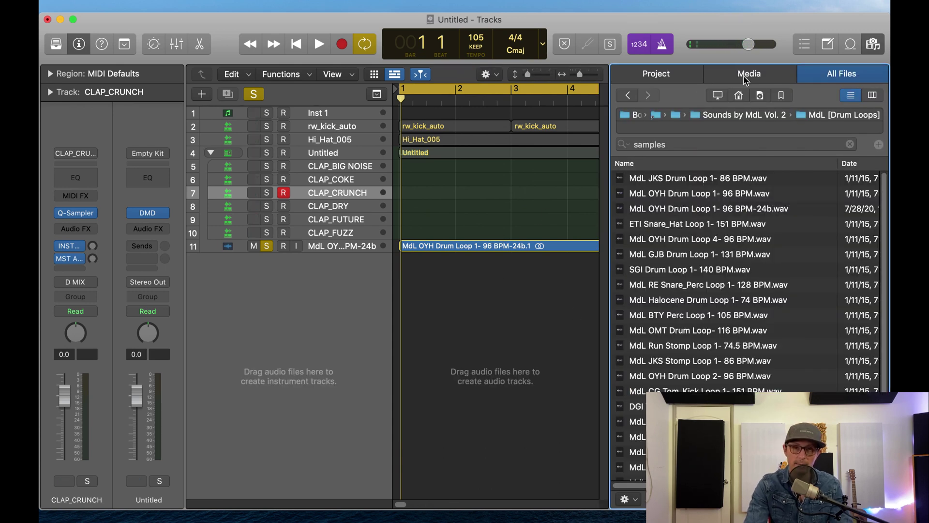
left_click(781, 95)
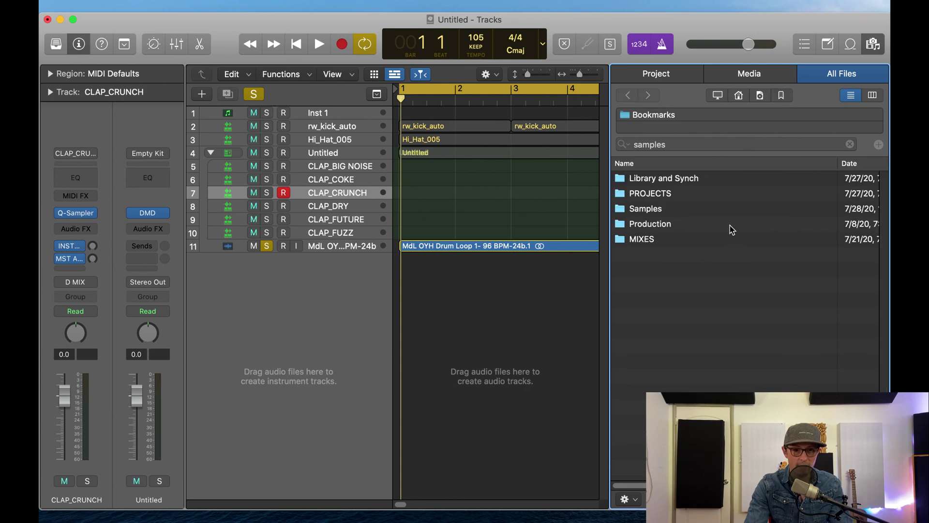
left_click(666, 194)
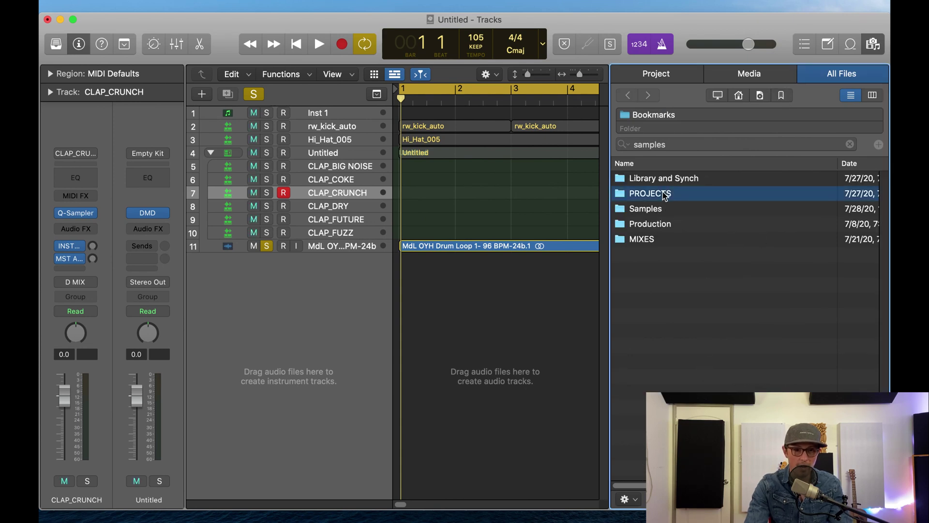
left_click(659, 180)
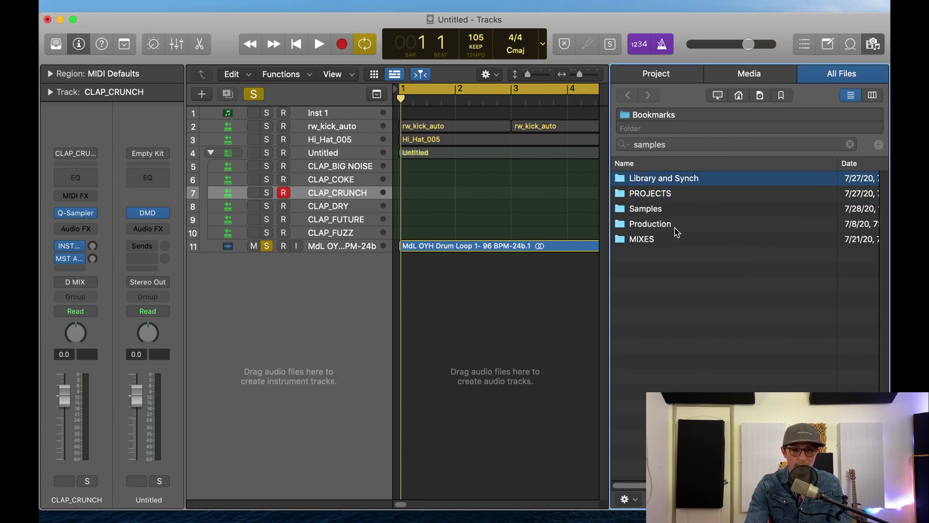
left_click(647, 214)
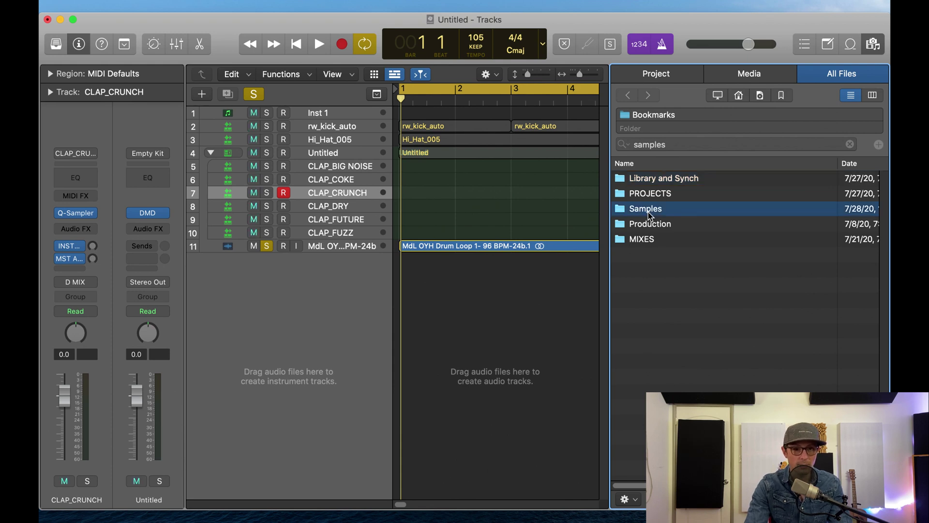
double_click(649, 212)
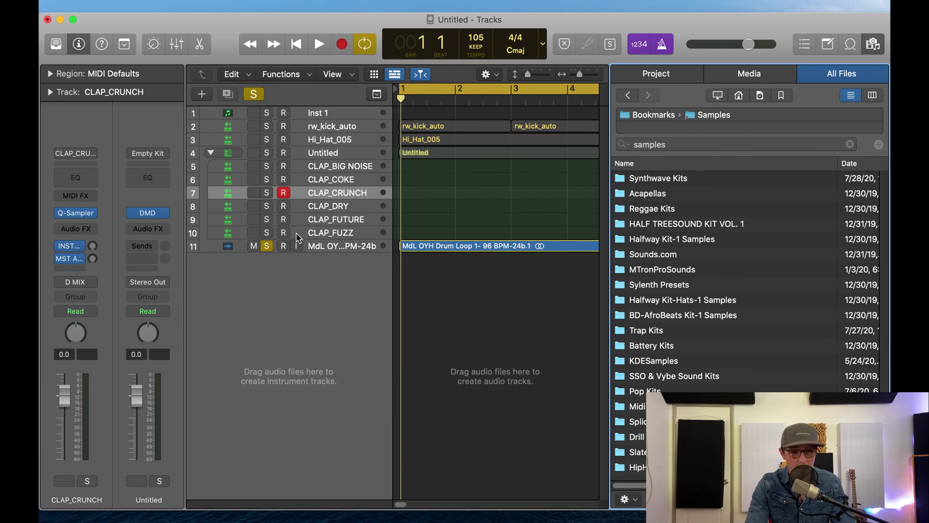
Step: Unsolo drum loop track 11 and mute it
left_click(265, 246)
left_click(254, 246)
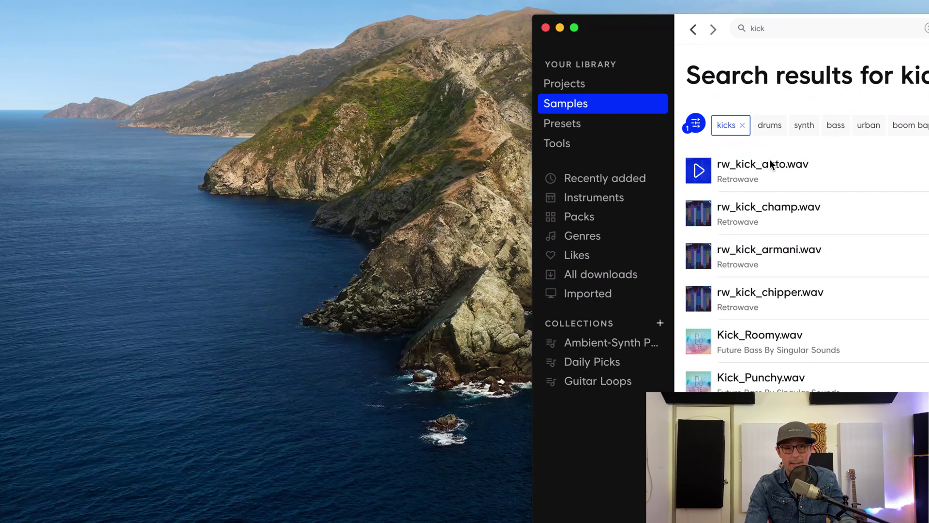
Step: Audition rw_kick_auto.wav and neighbouring kicks, then drag rw_kick_armani.wav from Splice toward Logic
left_click(705, 187)
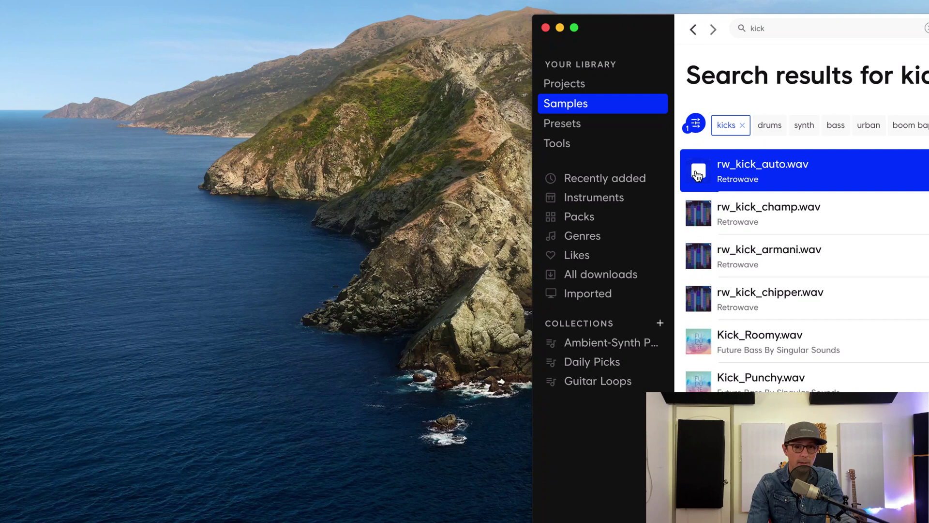
key("Down")
key("Down")
key("Down")
key("Up")
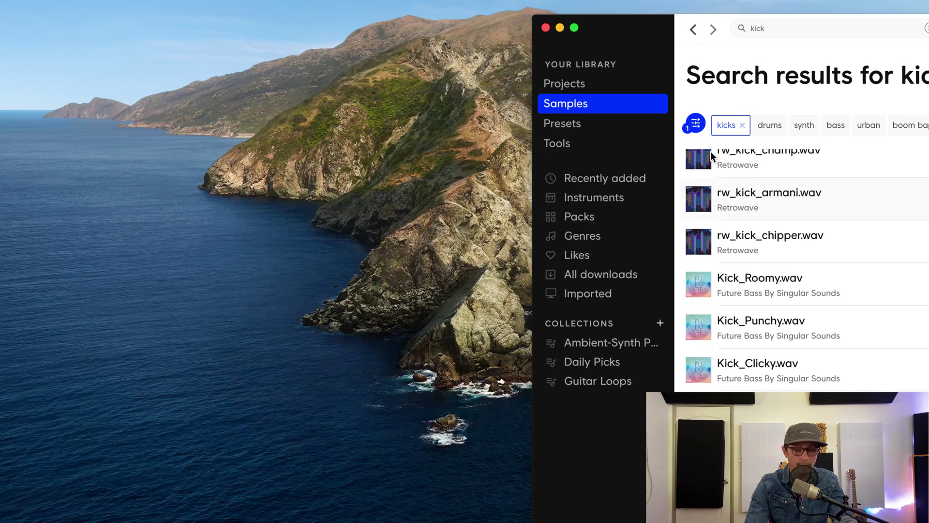
left_click(727, 153)
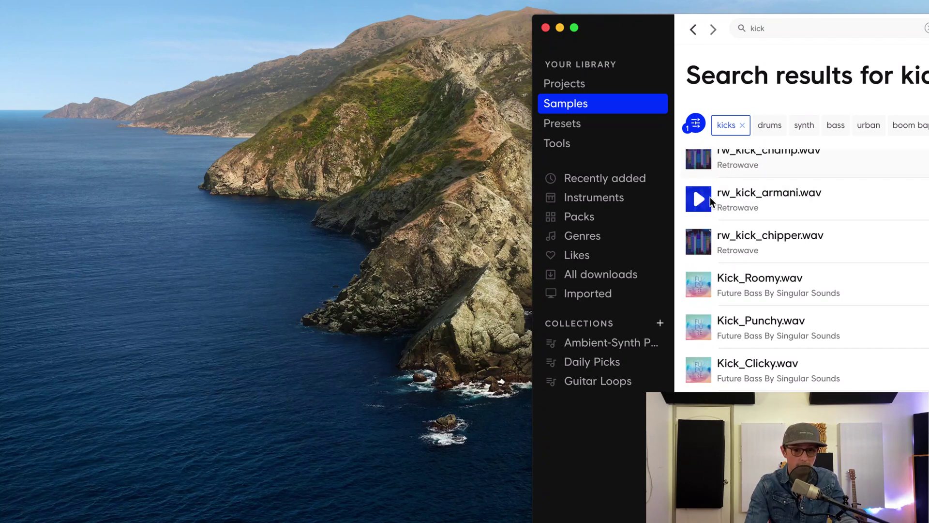
left_click_drag(710, 198, 223, 273)
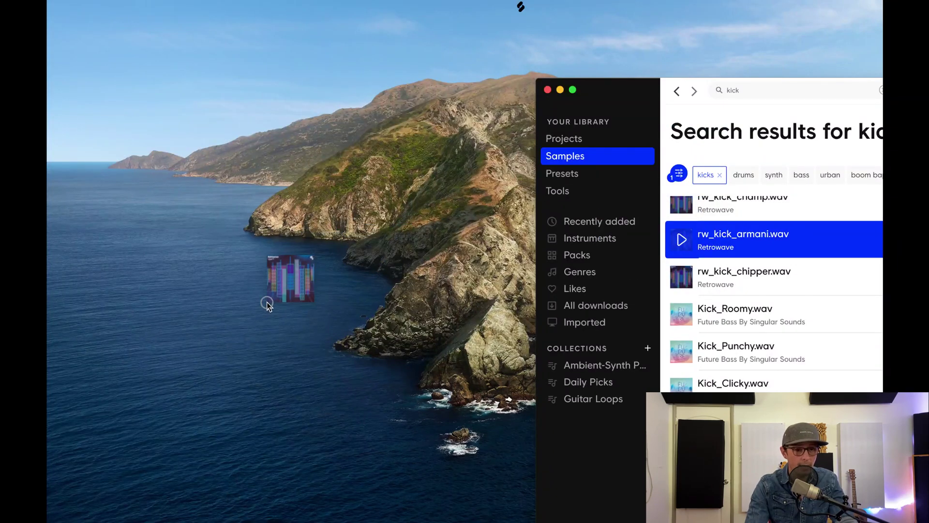
left_click_drag(266, 303, 267, 304)
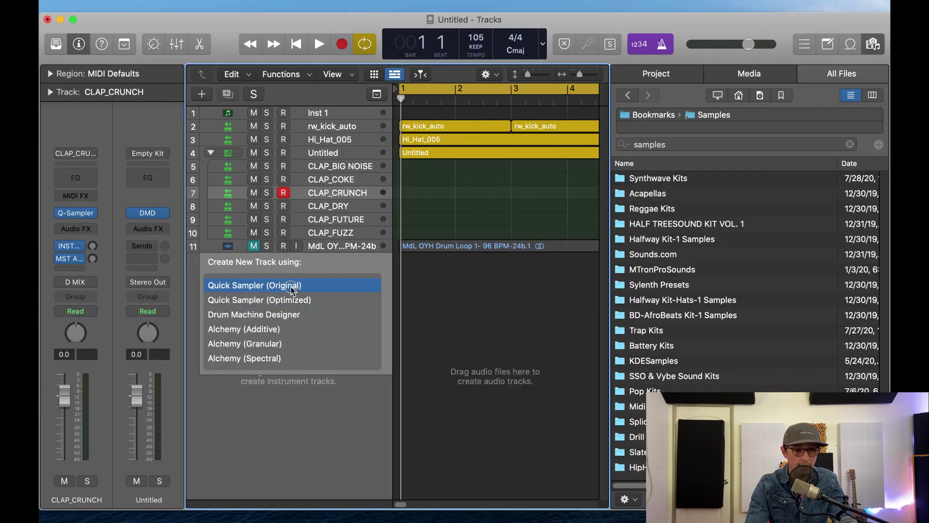
Step: Drop rw_kick_armani.wav as a new Quick Sampler (Original) track and close the sampler window
left_click_drag(300, 289, 333, 290)
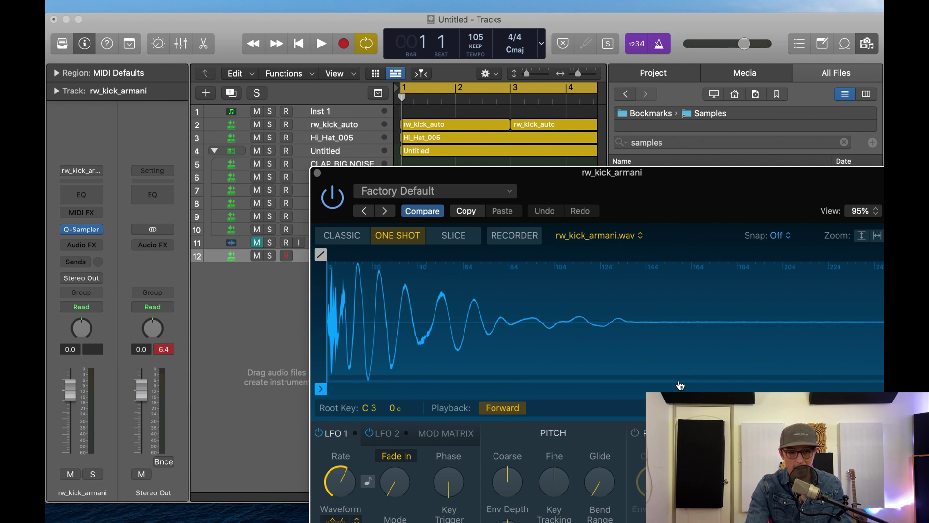
key("super+w")
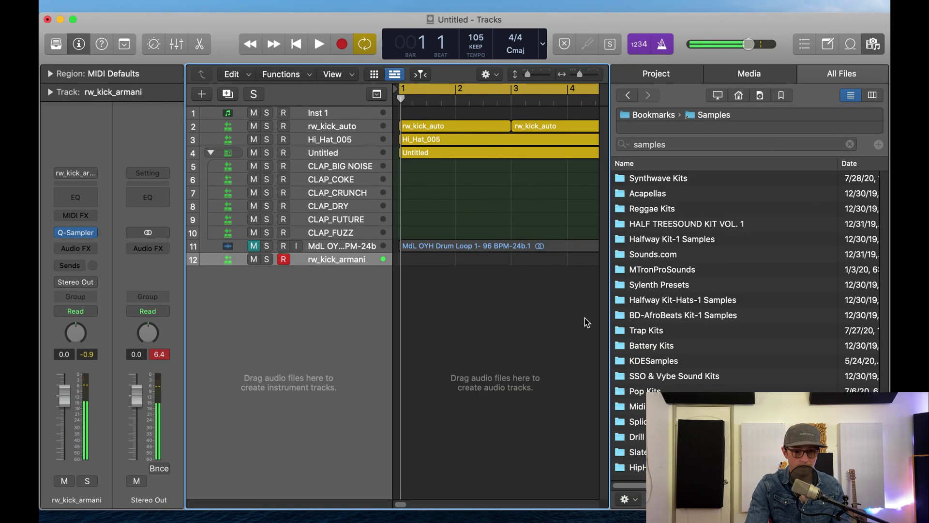
Step: Create a pattern region on the kick track with steps 1, 5, 9 and 13 enabled
left_click_drag(575, 241, 364, 303)
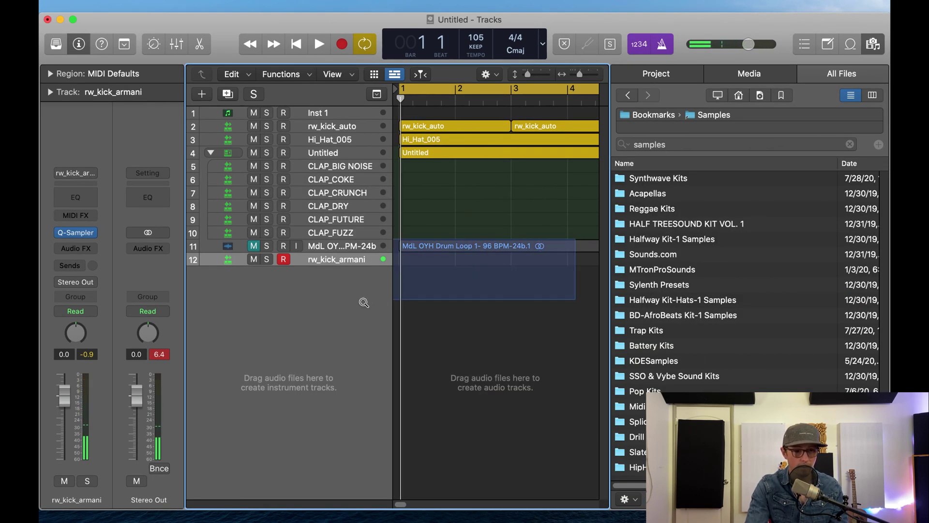
right_click(410, 418)
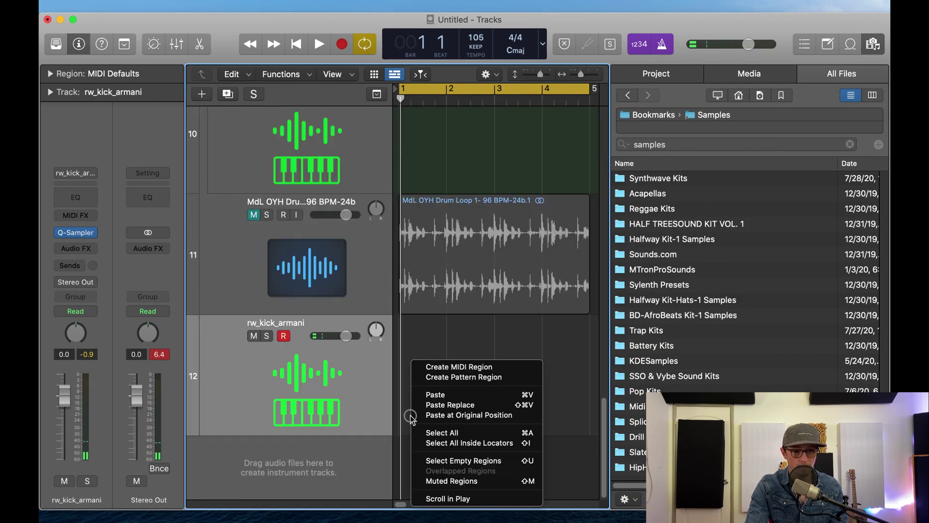
left_click(458, 378)
left_click(406, 366)
left_click(462, 365)
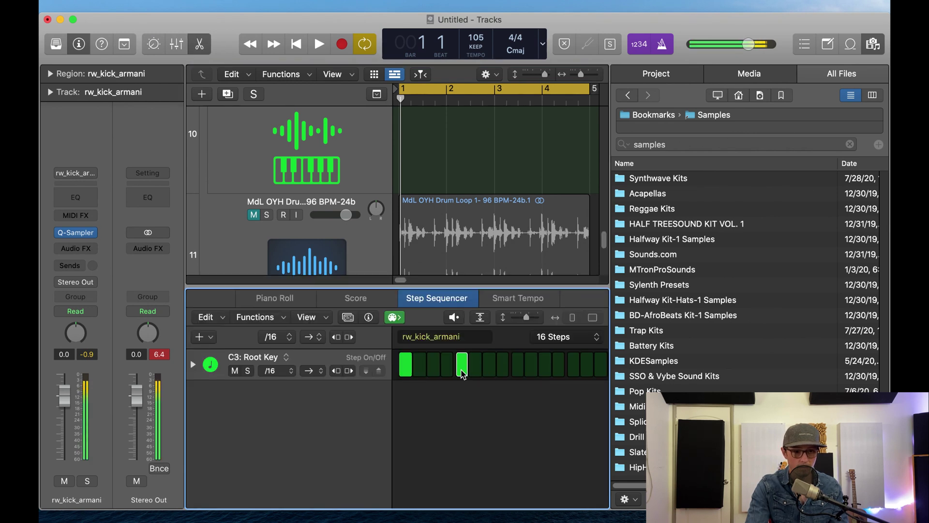
left_click(518, 366)
left_click(571, 368)
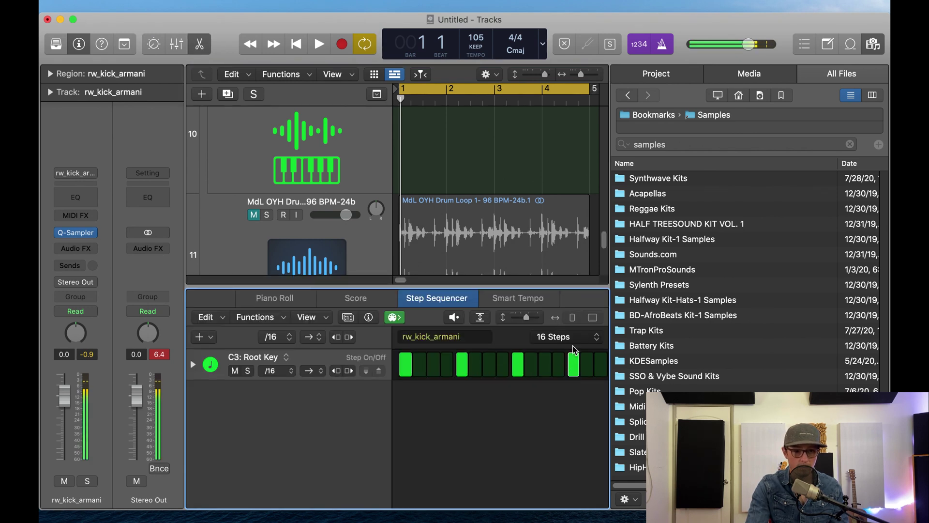
Step: Play the kick pattern, hide the browser, and unmute drum loop track 11
key("space")
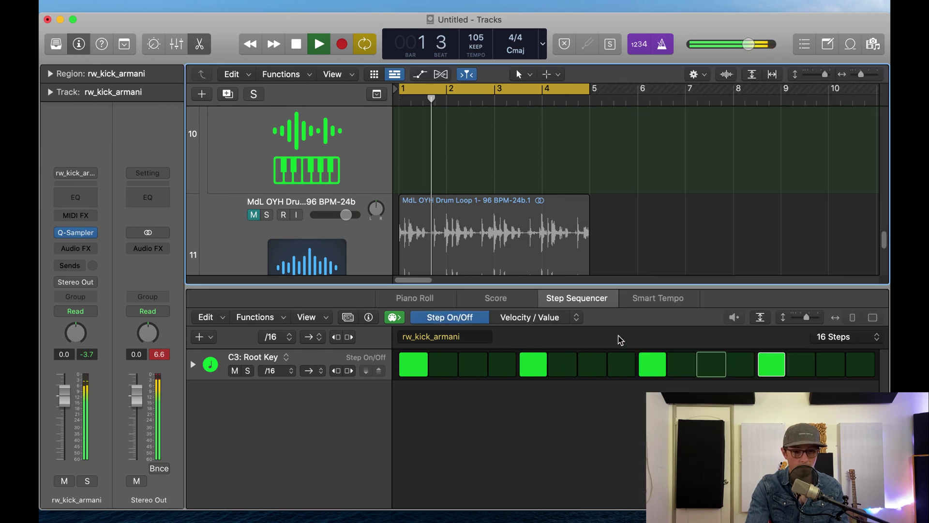
left_click(629, 391)
key("f")
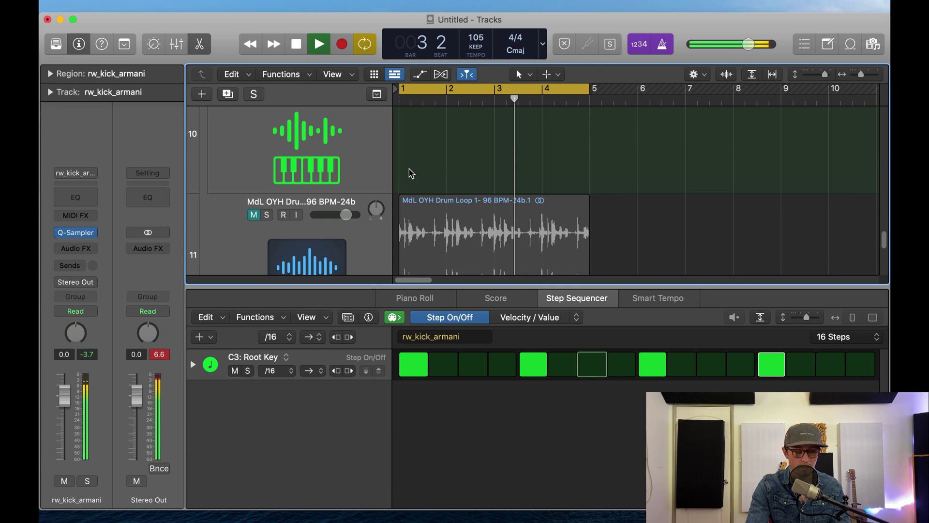
key("space")
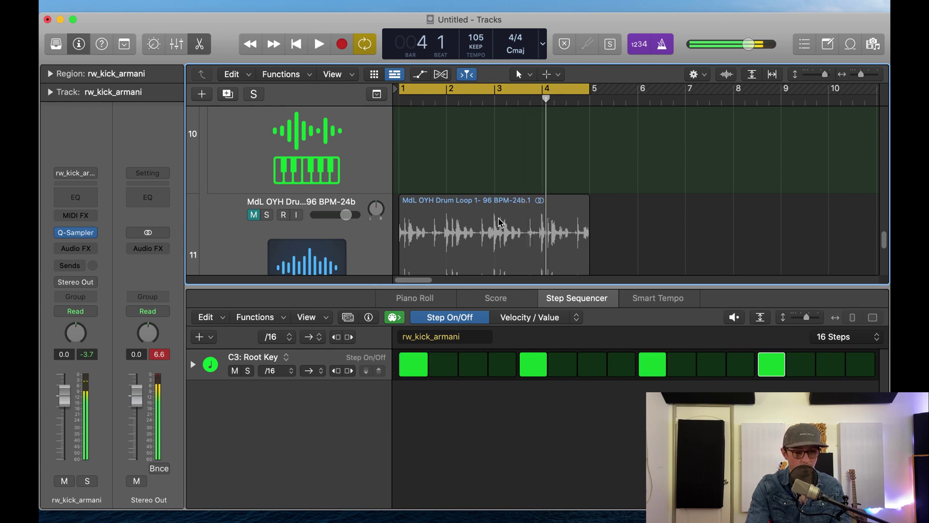
key("space")
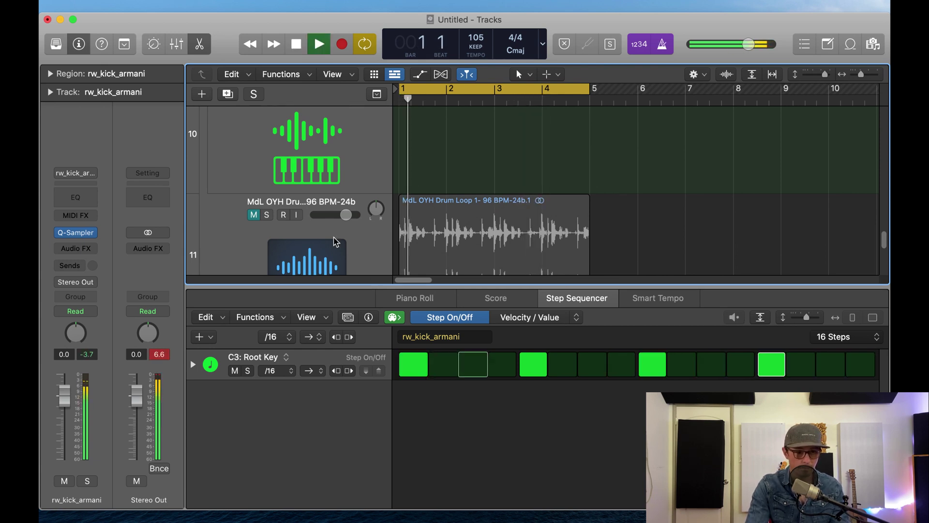
left_click(254, 215)
left_click(290, 241)
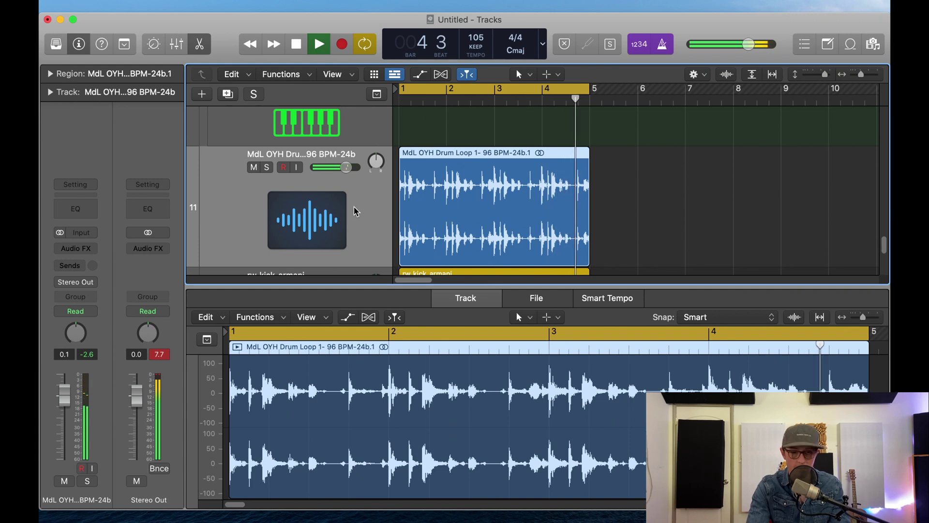
Step: Stop playback, view the drum loop region in the audio editor, and bring up Splice's kick search
key("space")
key("super+Tab")
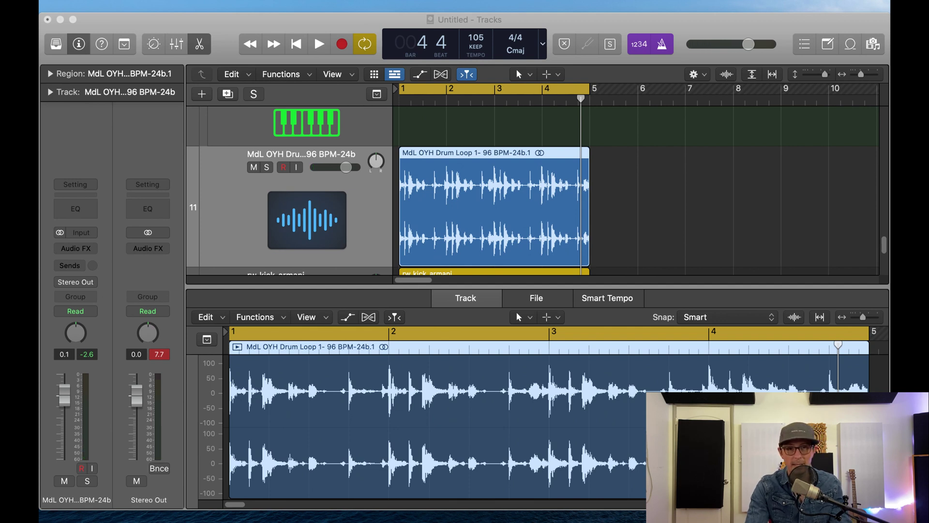
key("super+Tab")
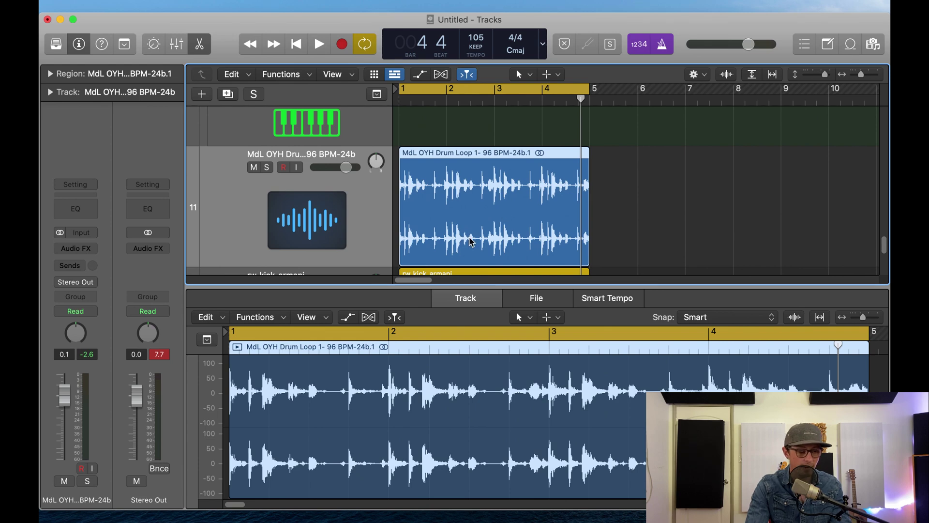
key("x")
key("x")
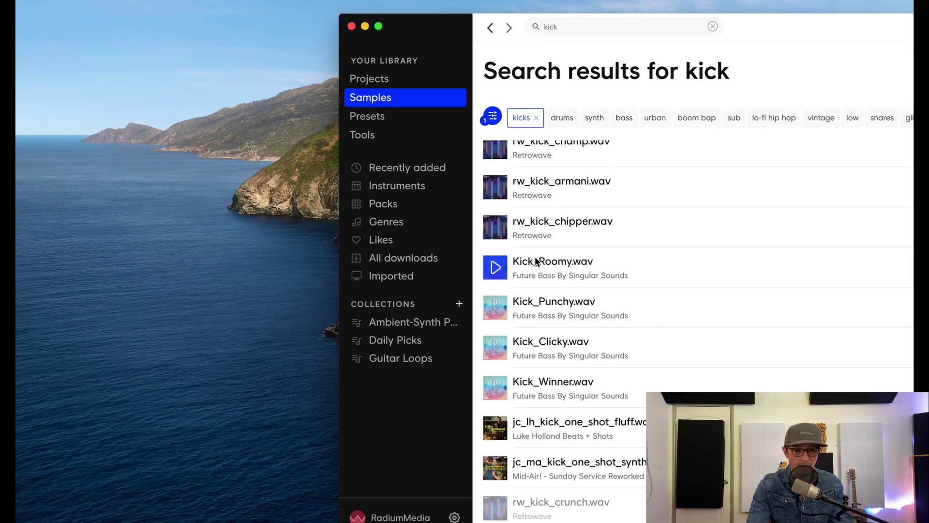
Step: Add the drums tag and remove the kicks tag from the Splice search
left_click(560, 119)
left_click(536, 118)
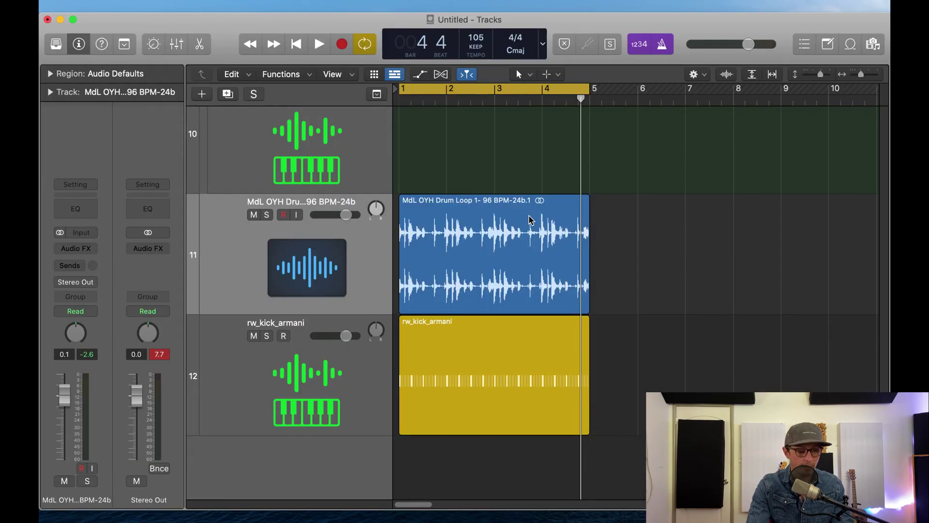
Step: Zoom out to all twelve tracks, marquee-zoom onto bars 1–15, and open the All Files browser
left_click(619, 253, "ctrl+alt")
left_click(501, 322, "ctrl+alt")
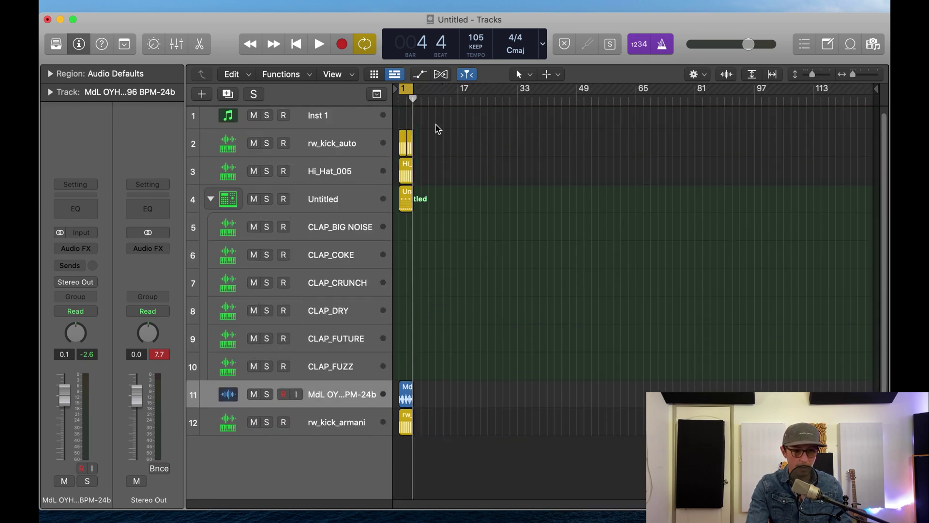
left_click_drag(439, 129, 389, 480)
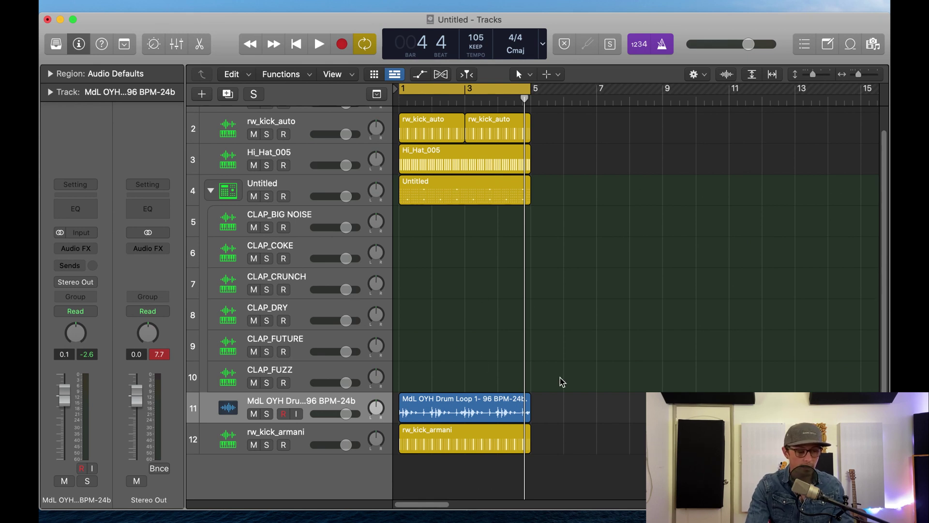
key("f")
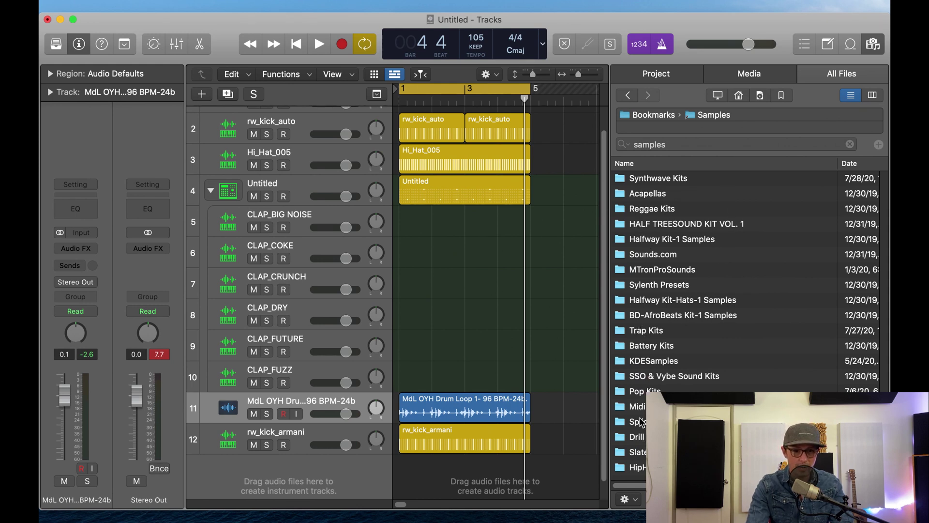
Step: Preview the WHzYOutOFHERE™ Drum Kit 808s and load 808 x5 onto a new Quick Sampler (Optimized) track
left_click(634, 330)
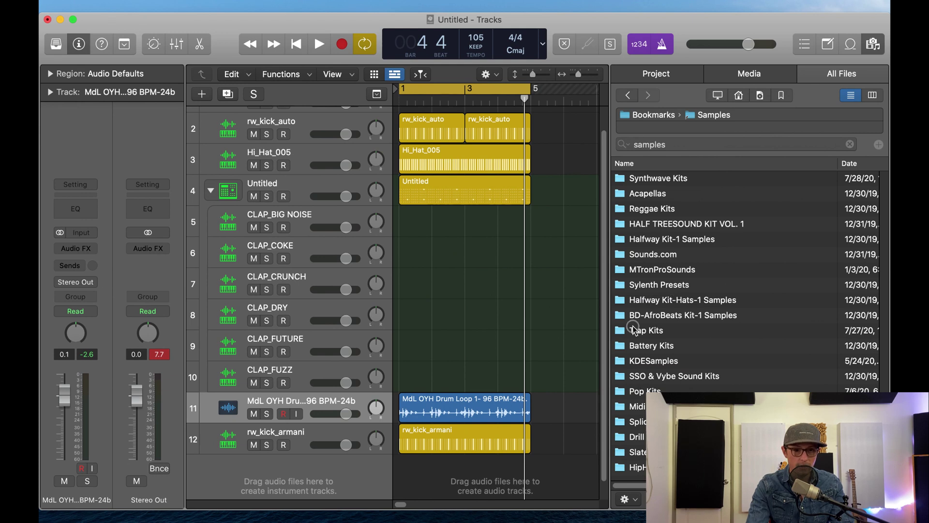
double_click(634, 330)
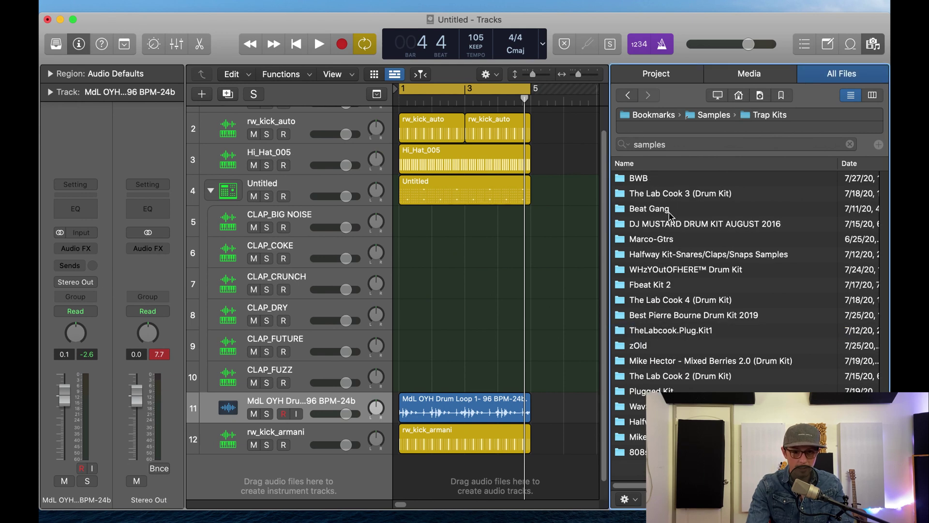
left_click(667, 274)
double_click(667, 274)
left_click(673, 264)
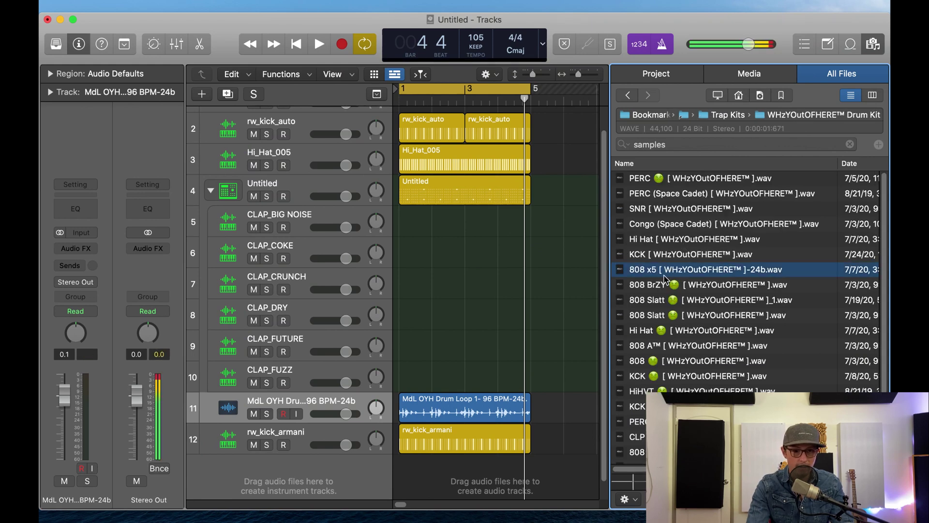
key("Down")
left_click_drag(664, 265, 316, 409)
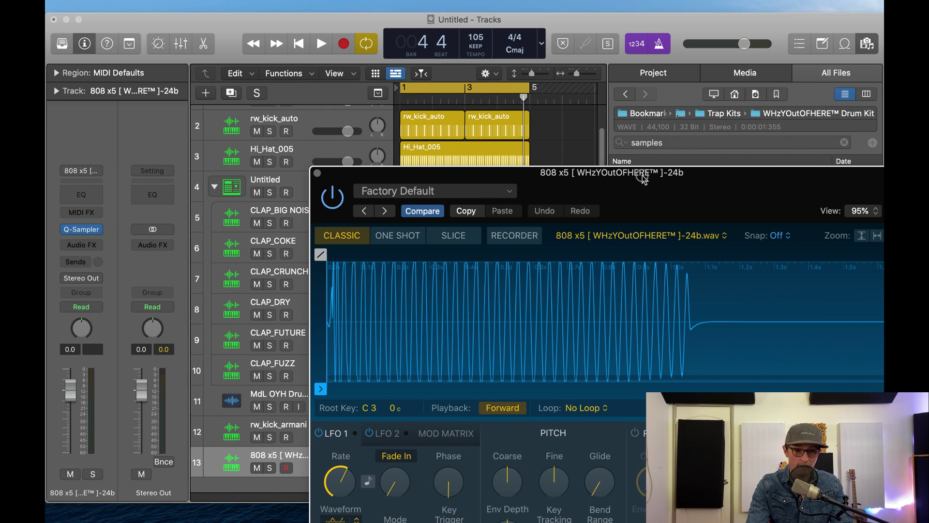
Step: Reposition the Quick Sampler window and set the 808's Polyphony to Mono
left_click_drag(643, 178, 746, 60)
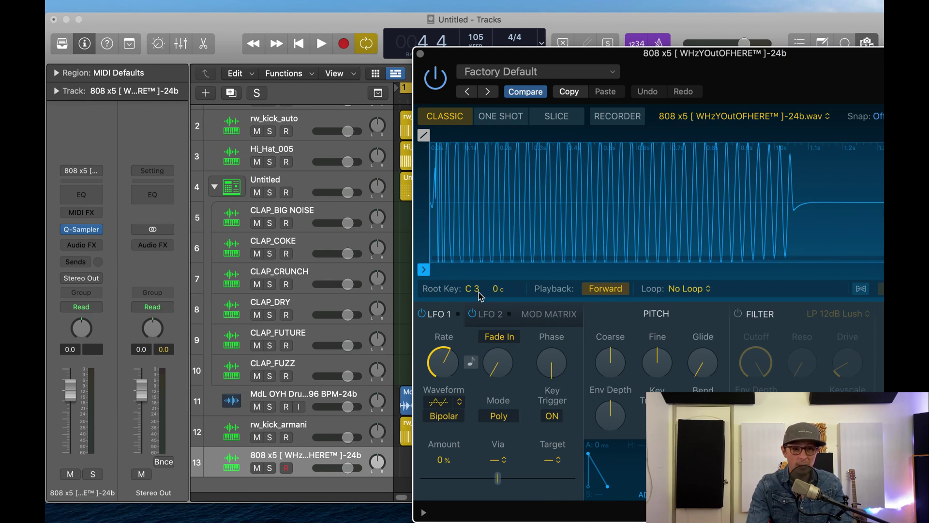
left_click_drag(479, 293, 478, 293)
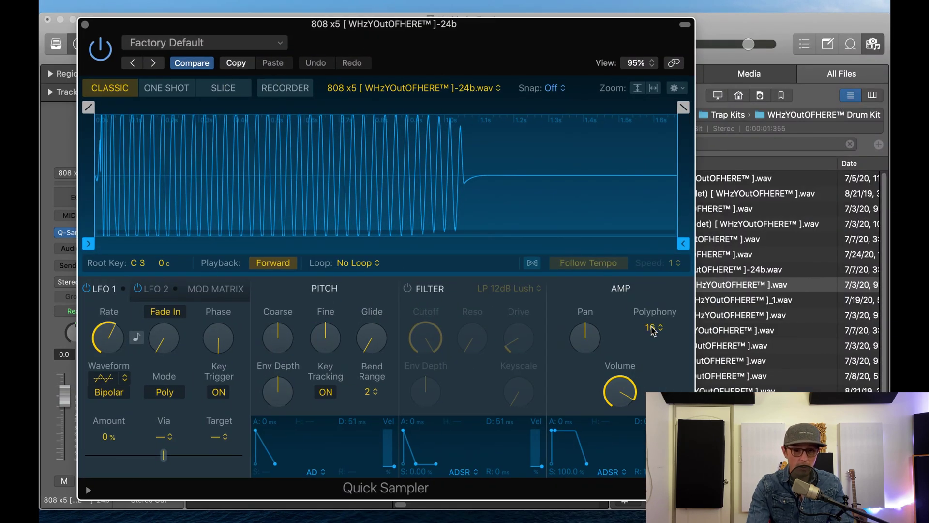
left_click(651, 328)
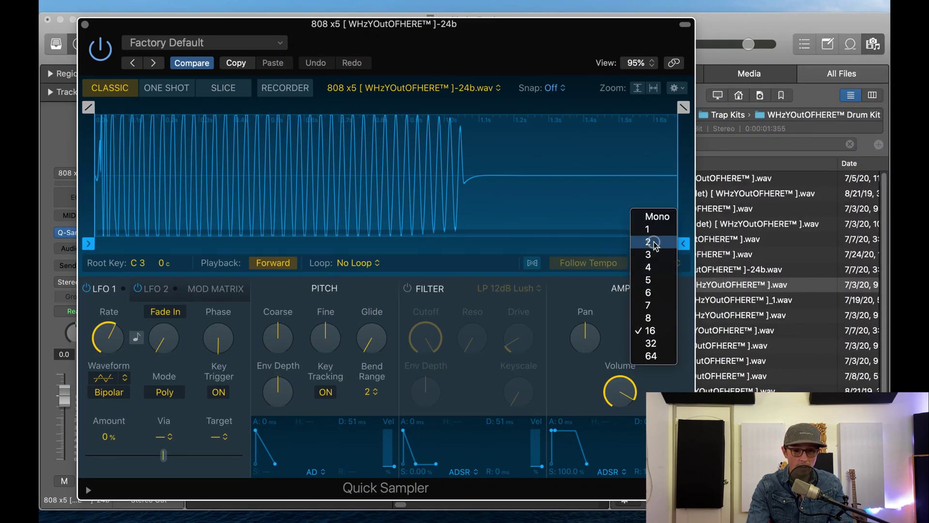
left_click(655, 214)
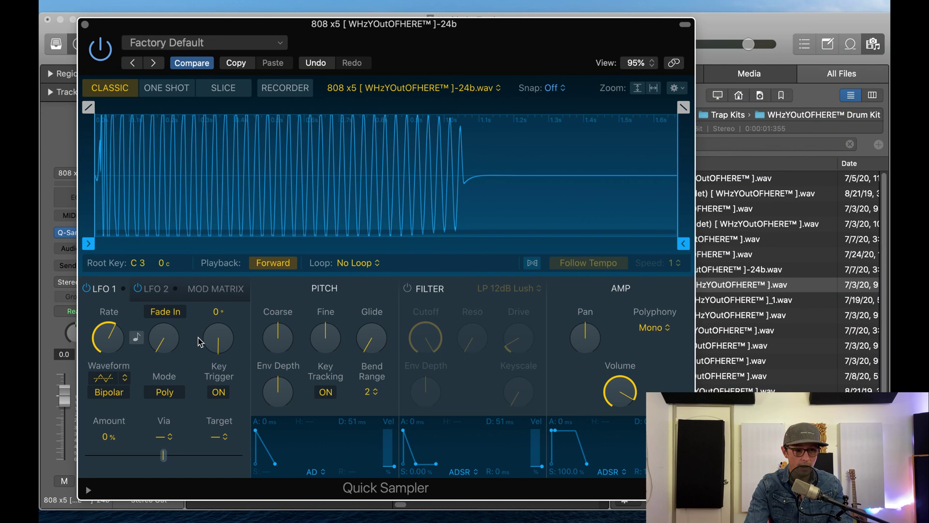
Step: Turn the Pitch Glide knob to 93 ms and close the Quick Sampler window
mouse_move(268, 322)
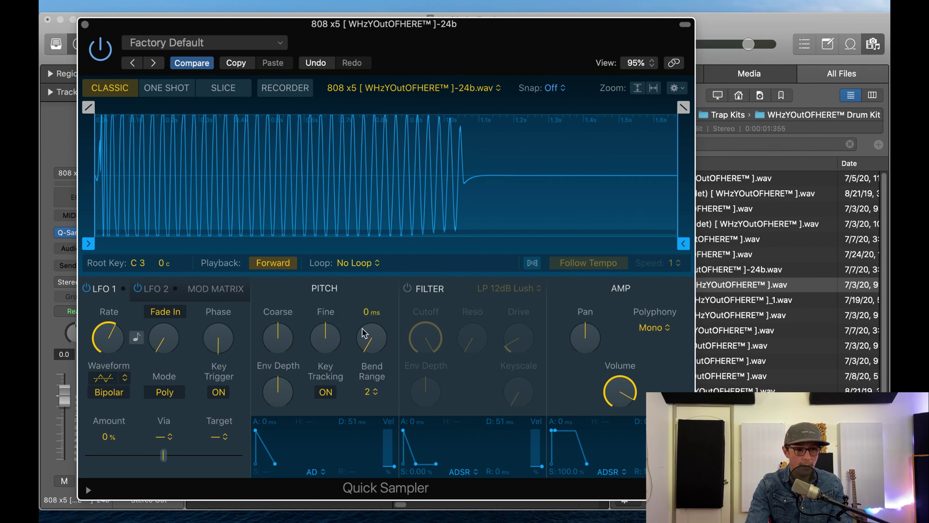
mouse_move(371, 329)
left_click_drag(371, 328, 366, 298)
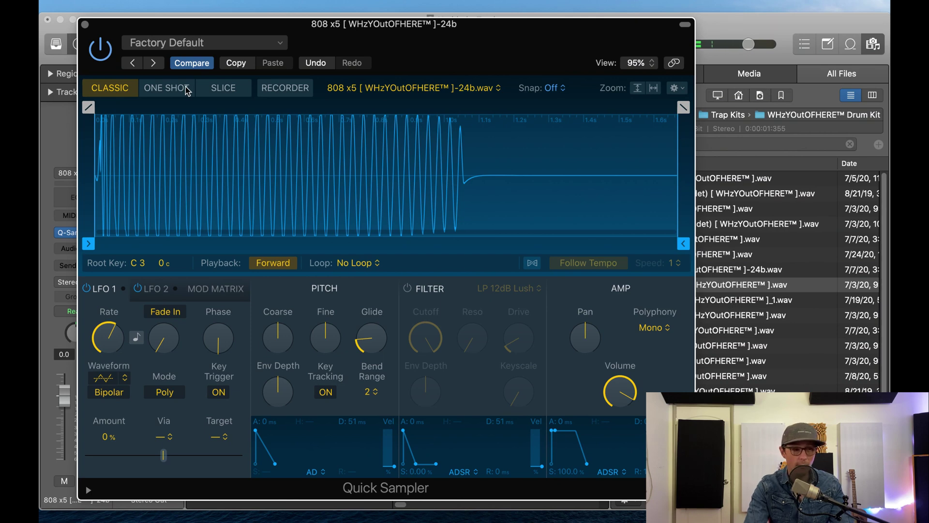
left_click(85, 24)
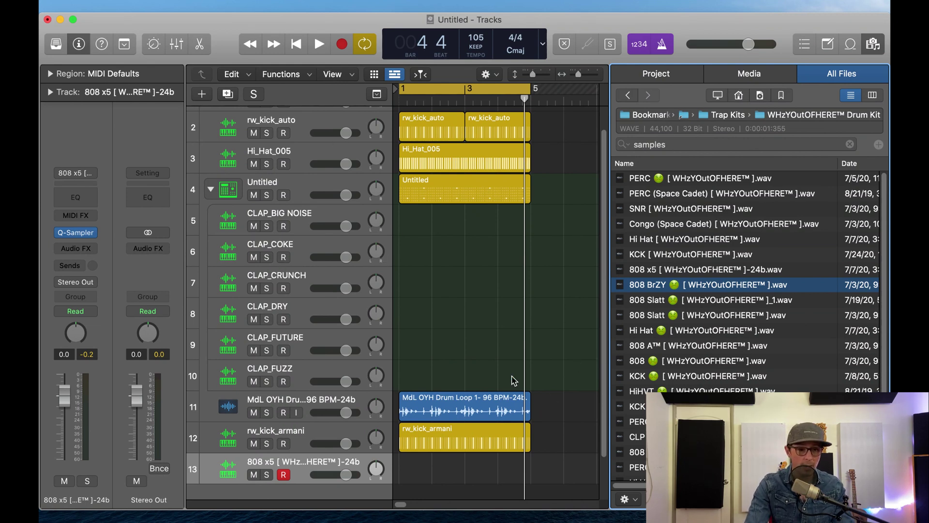
Step: Hide the file browser and zoom in on tracks 11 to 13
scroll(454, 411, "down", 3)
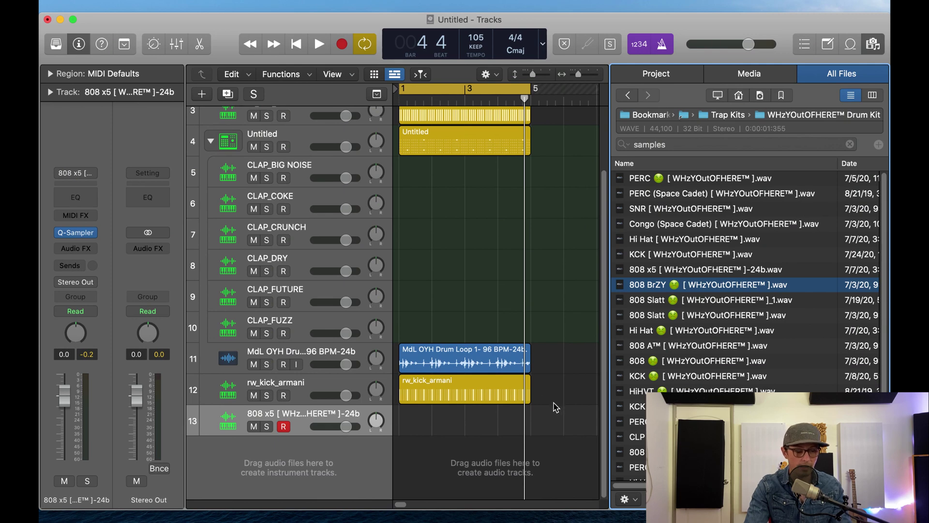
key("f")
key("f")
key("f")
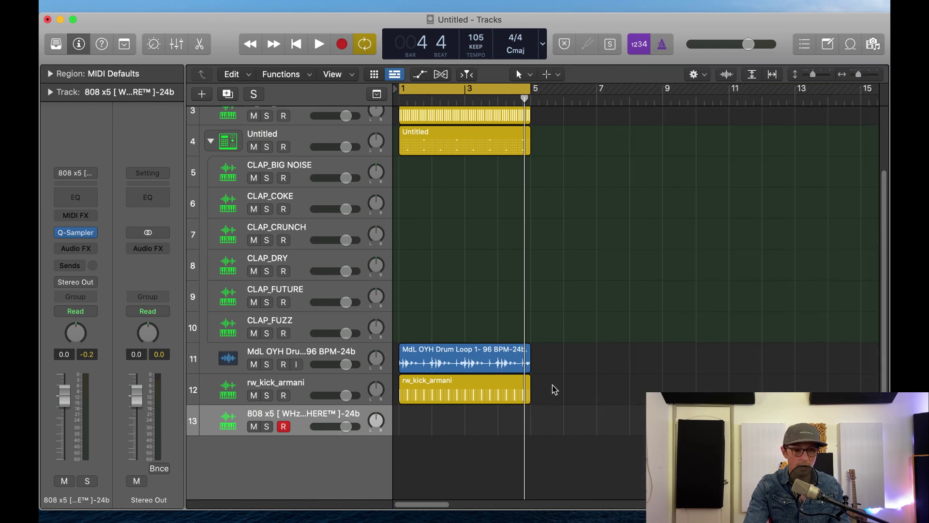
left_click_drag(552, 385, 409, 461)
scroll(496, 406, "left", 2)
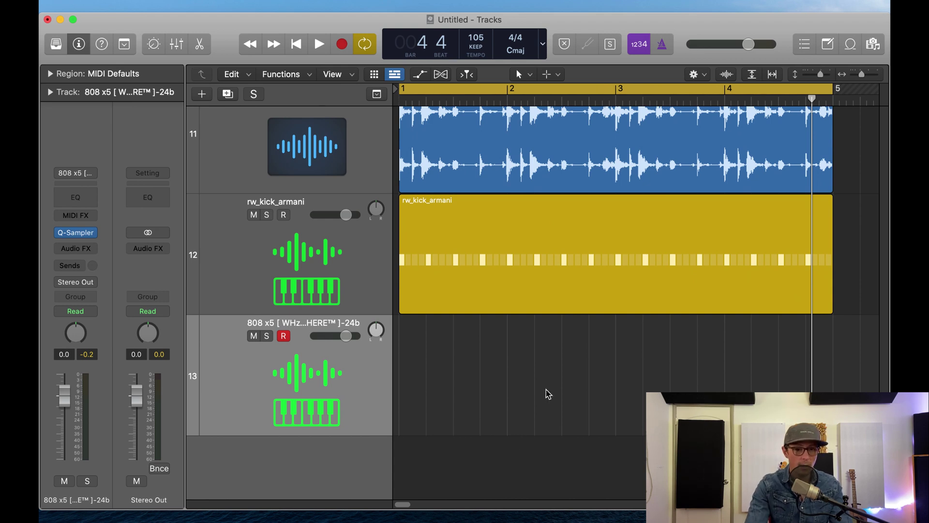
Step: Create an empty MIDI region on track 13, extend it to bar 5, and start playback
right_click(406, 373)
left_click(460, 366)
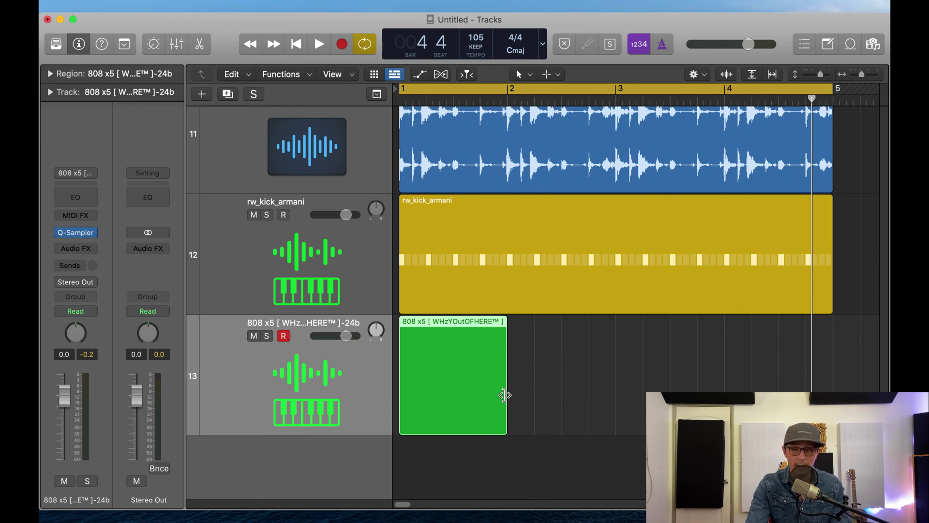
left_click_drag(504, 394, 832, 394)
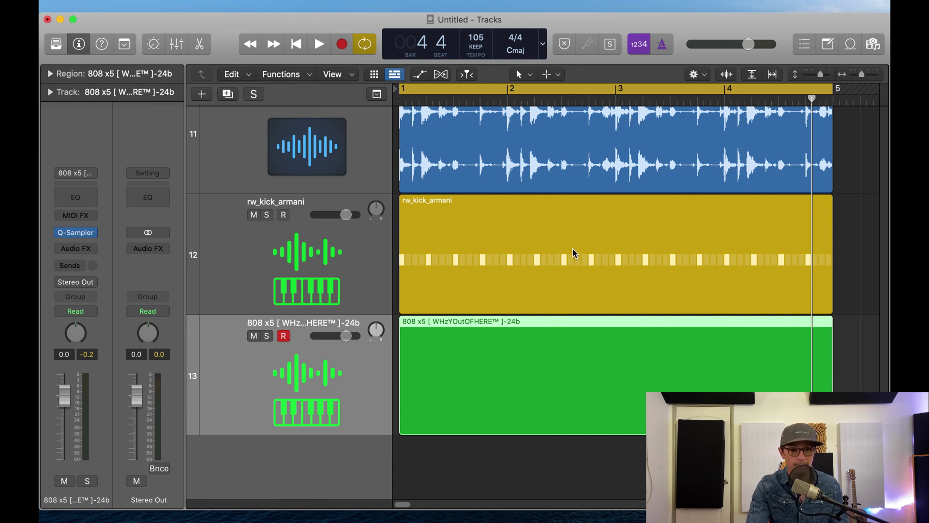
key("space")
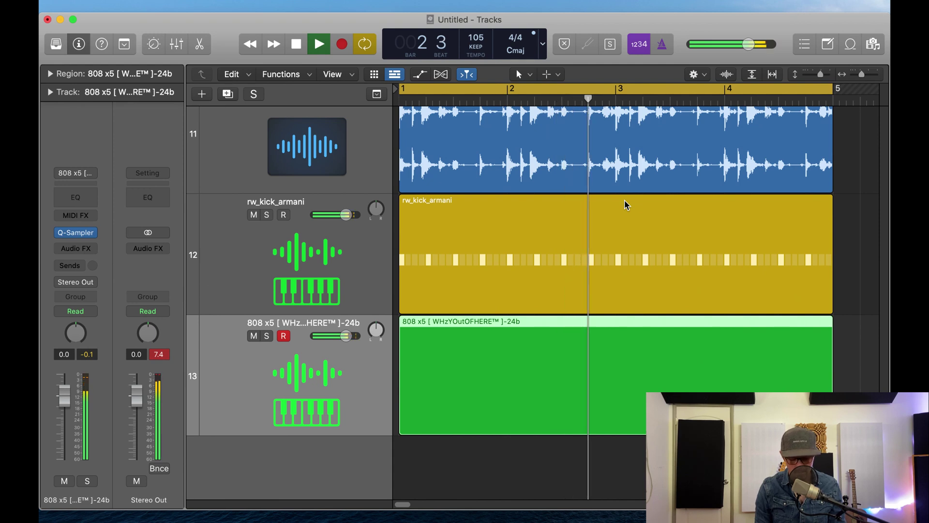
Step: Stop playback partway through bar 3
key("space")
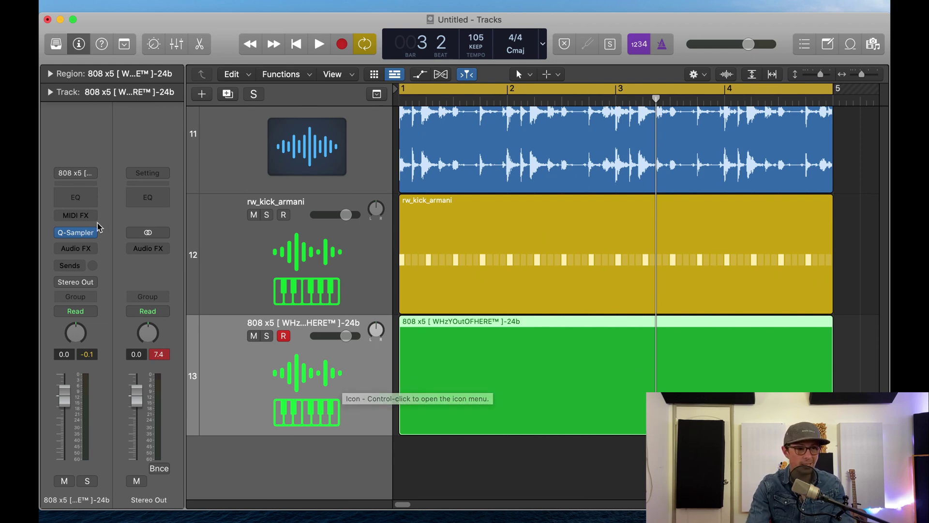
Step: Reopen the 808 Quick Sampler, set Pitch Glide to about 125 ms, and close it
left_click(80, 233)
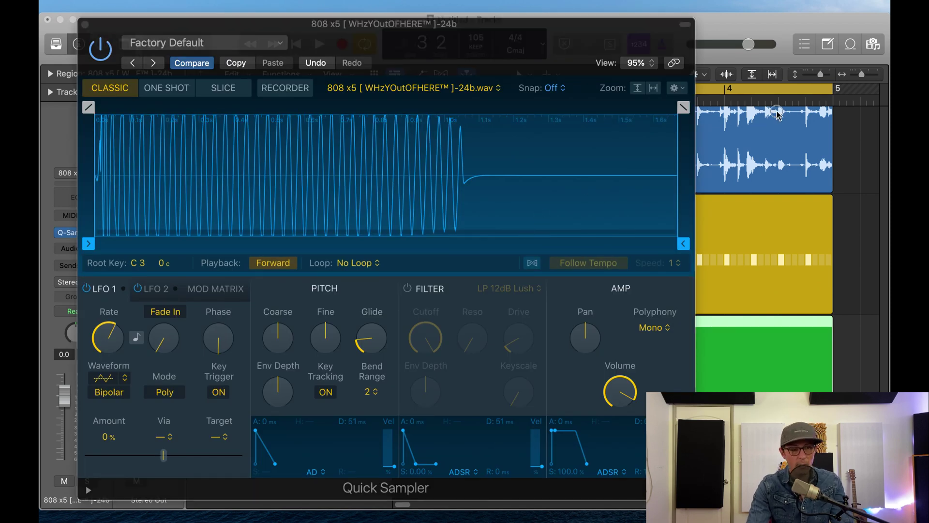
left_click_drag(364, 333, 390, 289)
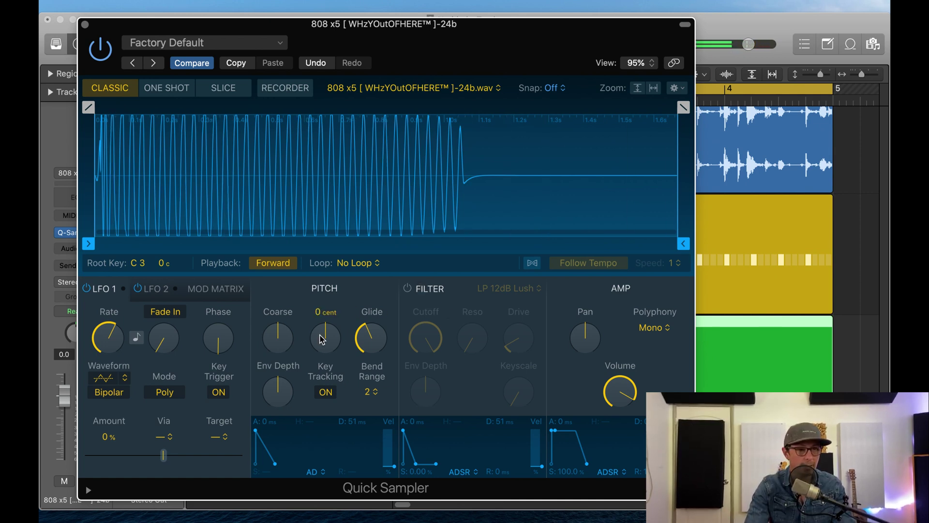
mouse_move(366, 332)
left_click_drag(366, 332, 366, 382)
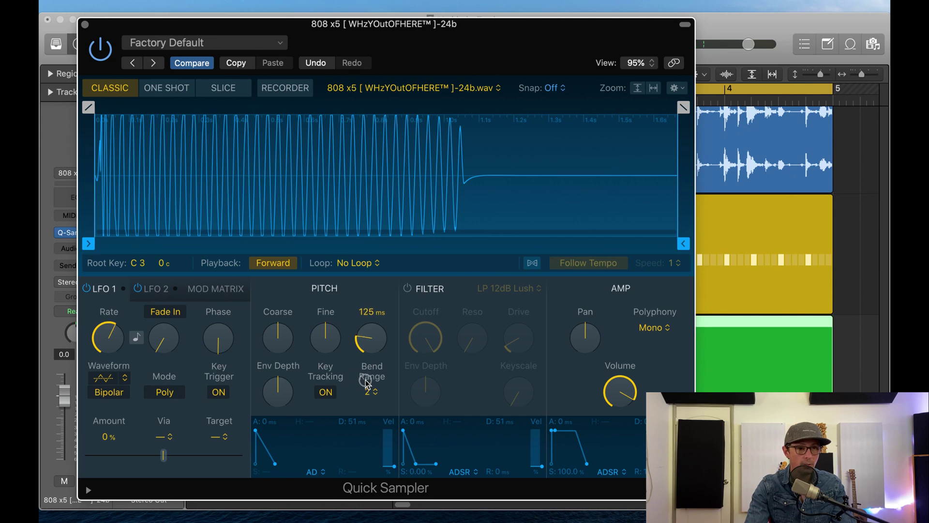
left_click(85, 25)
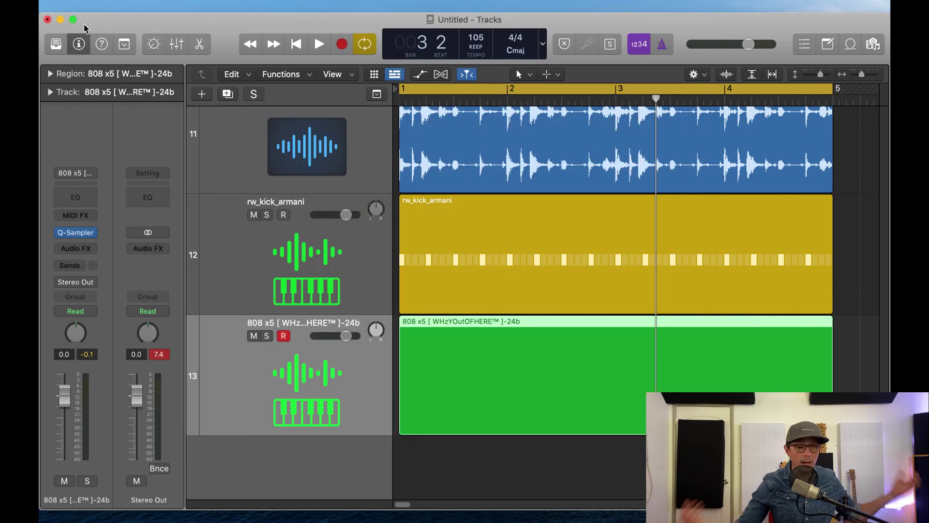
Step: Zoom out to the whole arrangement and show the bookmarked folders in the file browser
left_click(143, 6)
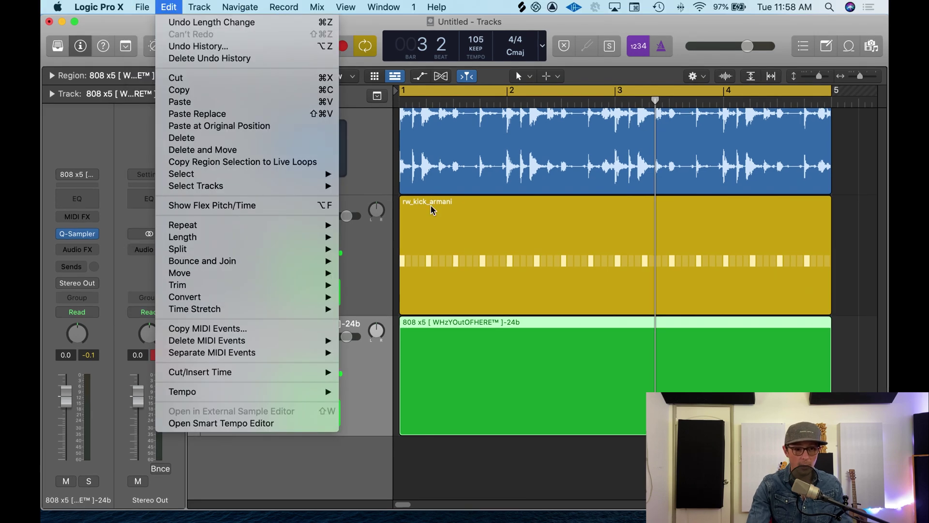
left_click(573, 369)
key("z")
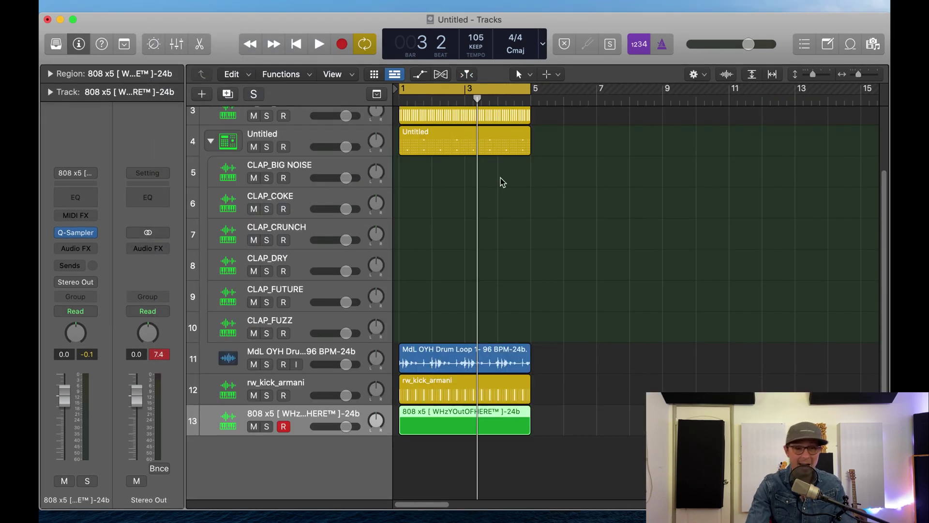
key("f")
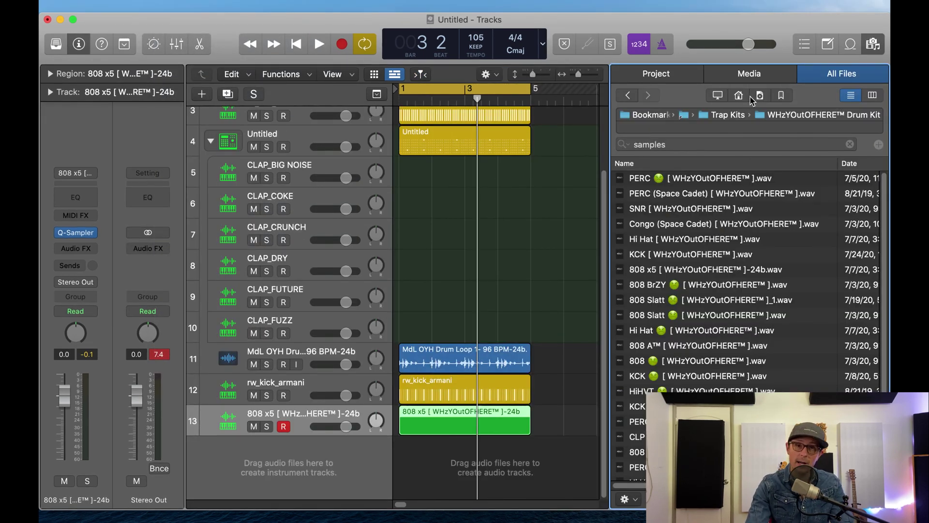
left_click(781, 97)
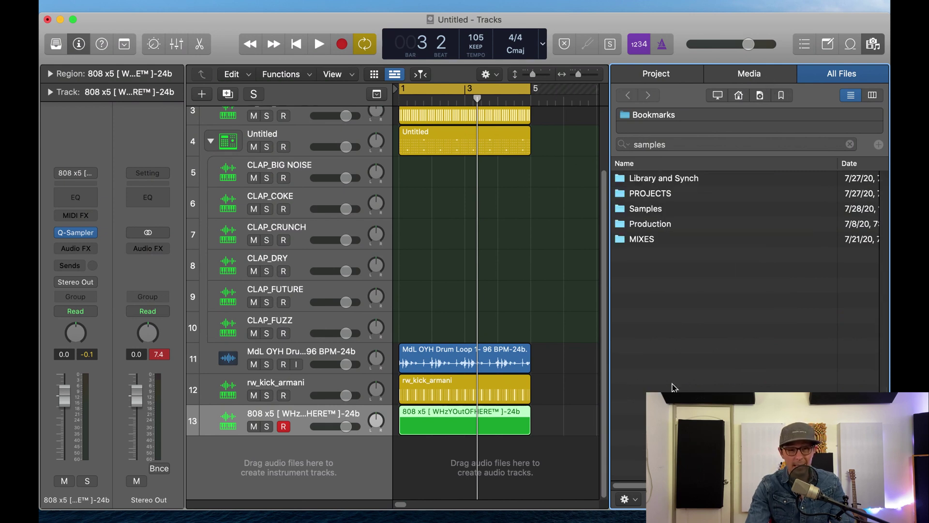
left_click(627, 499)
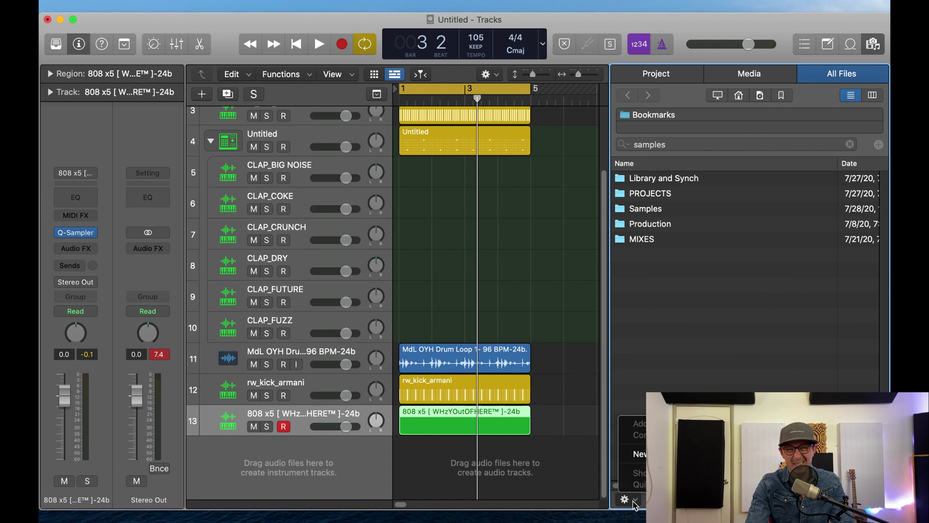
left_click(709, 346)
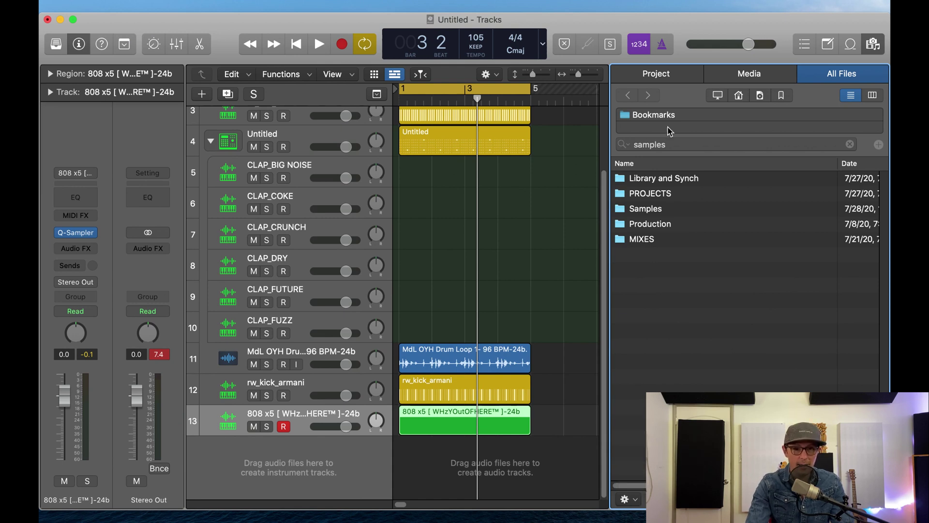
Step: Replace the browser search term 'samples' with 'drums' and run the search
left_click(671, 144)
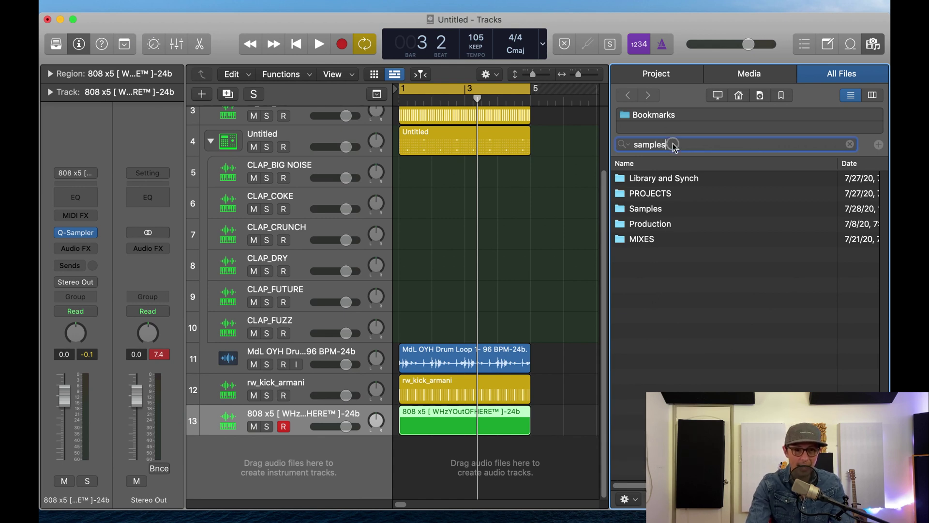
double_click(673, 144)
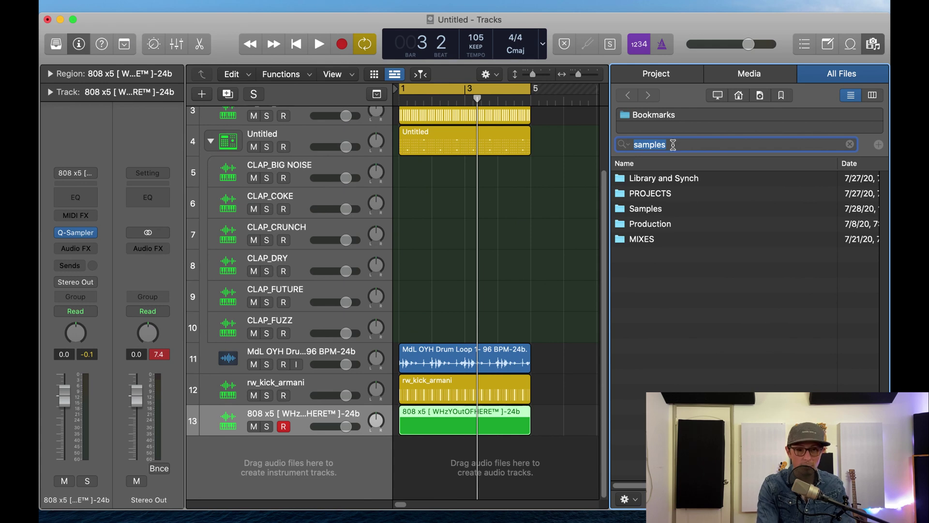
type("drums")
key("Return")
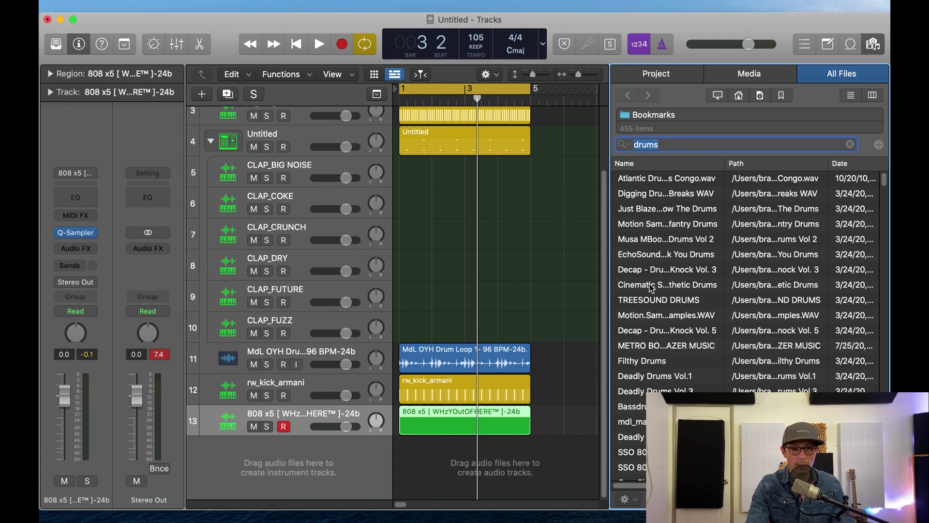
scroll(649, 343, "down", 10)
scroll(649, 343, "up", 10)
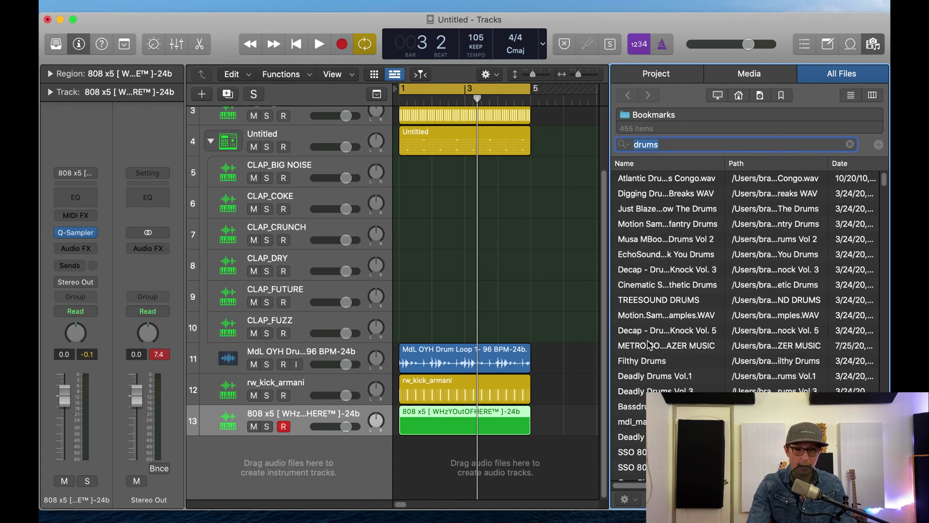
Step: Select a drums folder in the results, then return the browser to the bookmarked folders
left_click(658, 224)
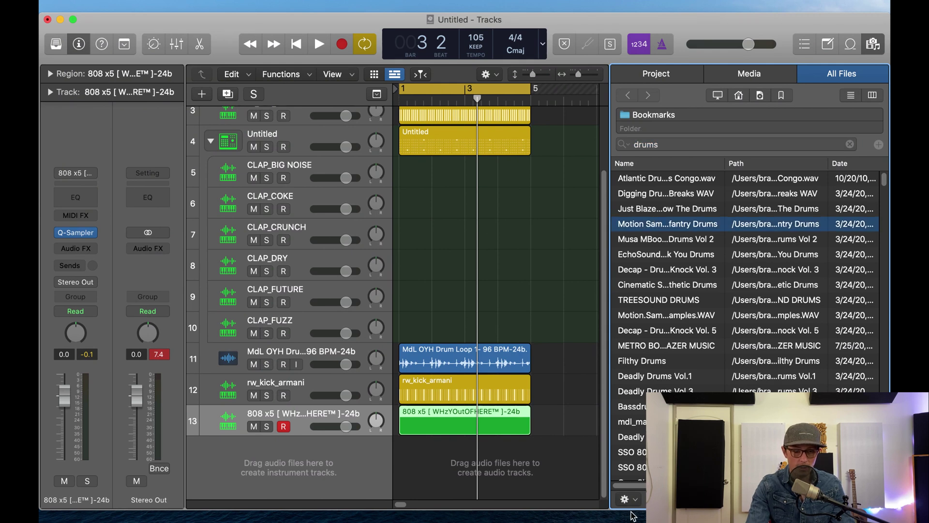
left_click(629, 500)
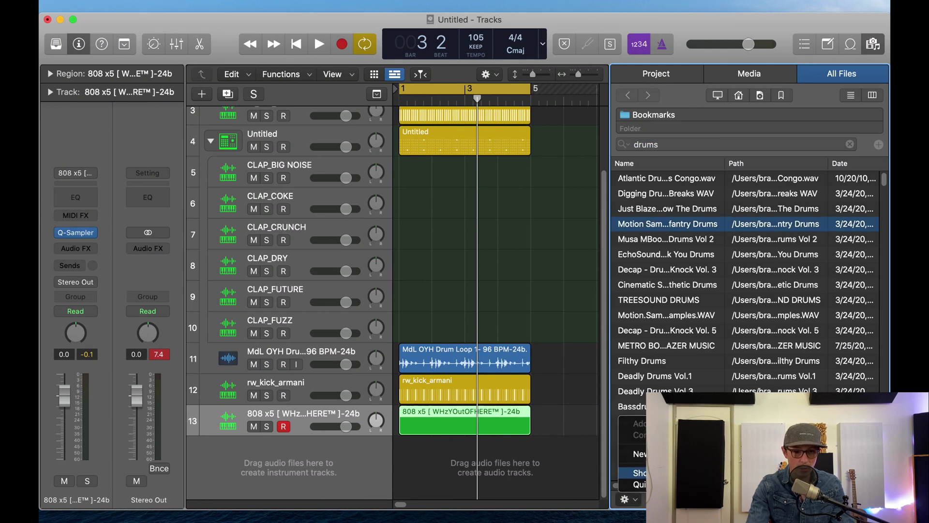
key("Escape")
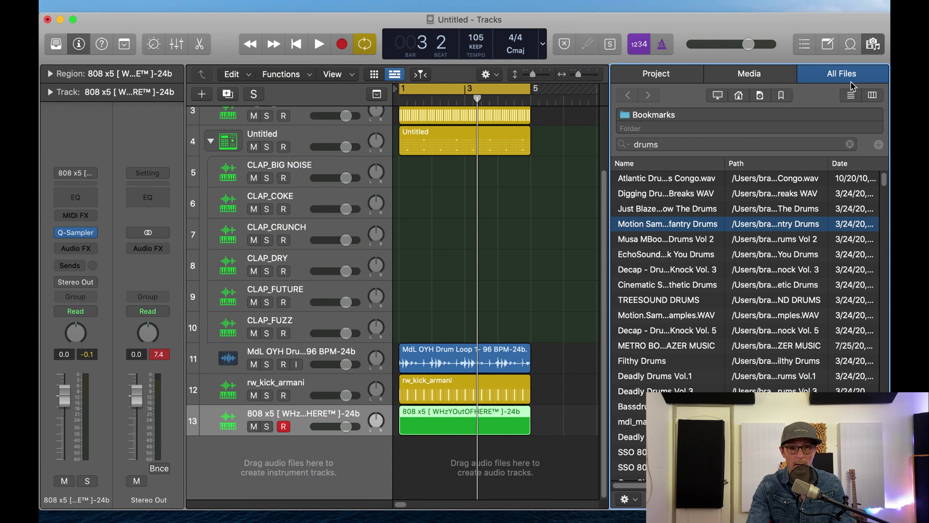
left_click(787, 95)
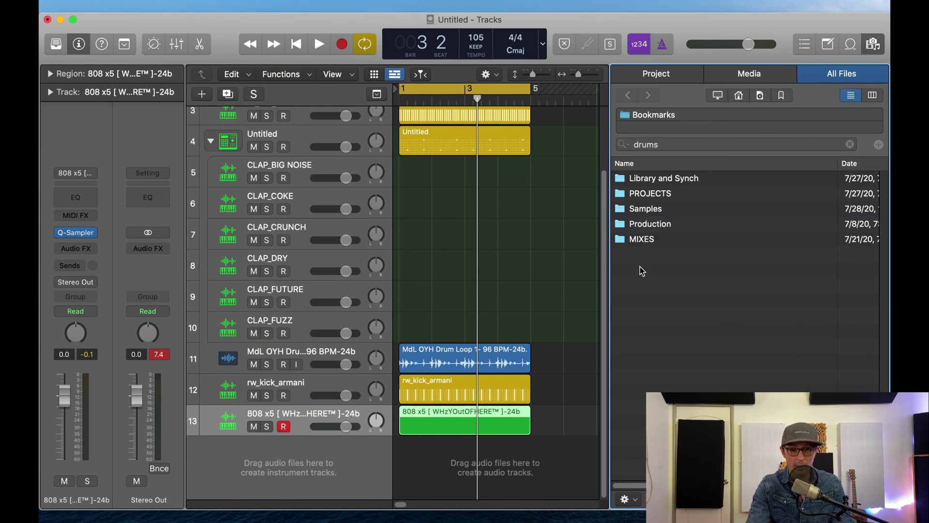
Step: Open the Samples bookmark and its Halfway Kit-Hats-1 Samples folder, then go back to Samples
double_click(636, 209)
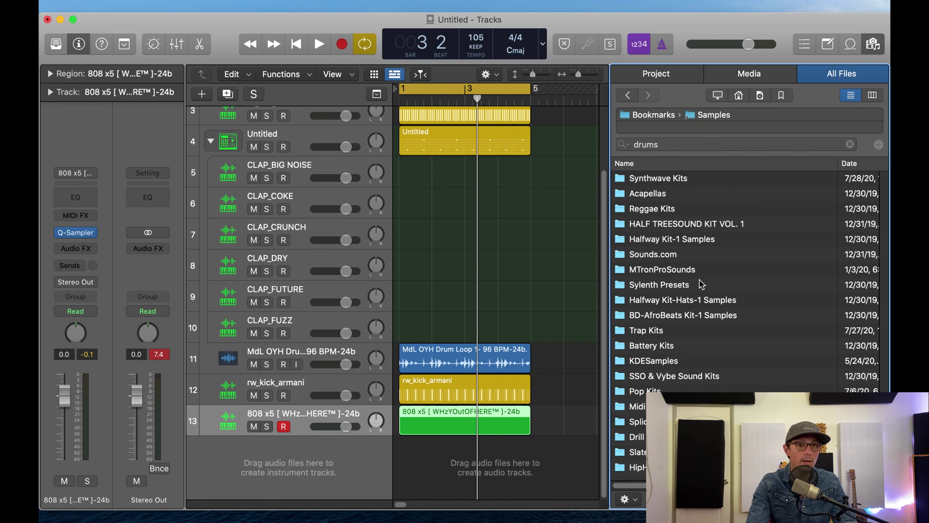
double_click(655, 301)
left_click(626, 98)
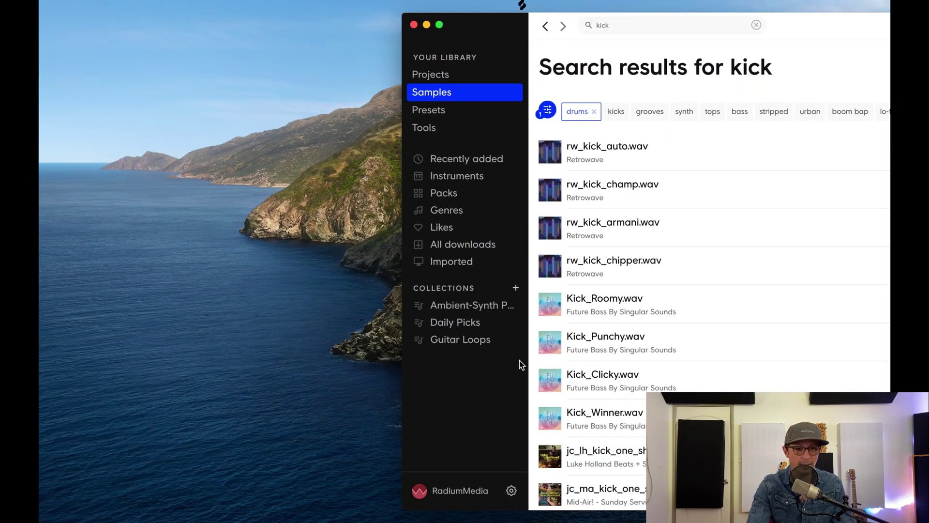
Step: Open Splice's Pop genre samples, toggling the vocals tag on and off to leave no filter
left_click(437, 211)
left_click(453, 196)
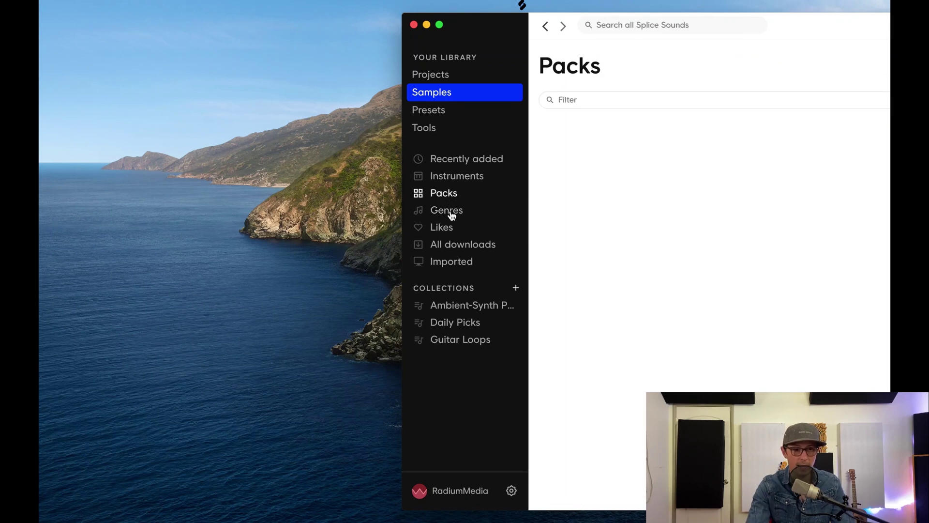
left_click(448, 212)
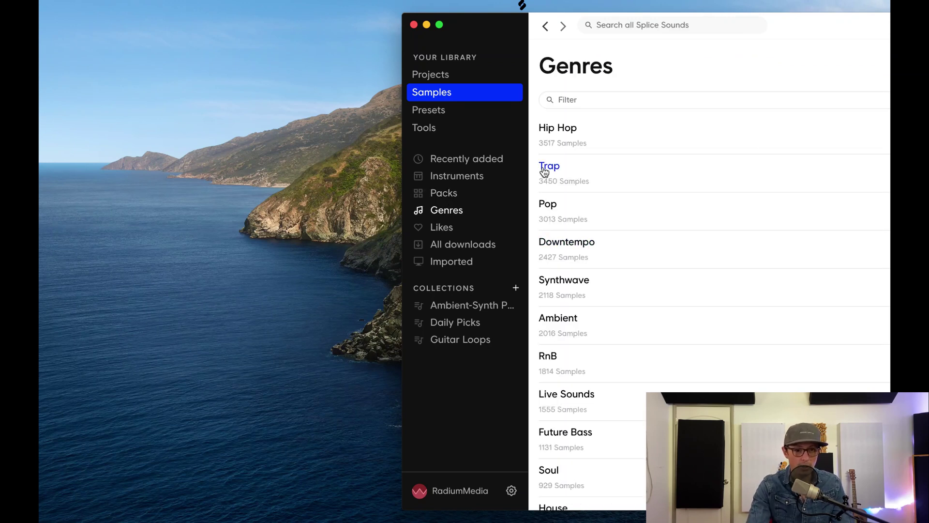
left_click(543, 203)
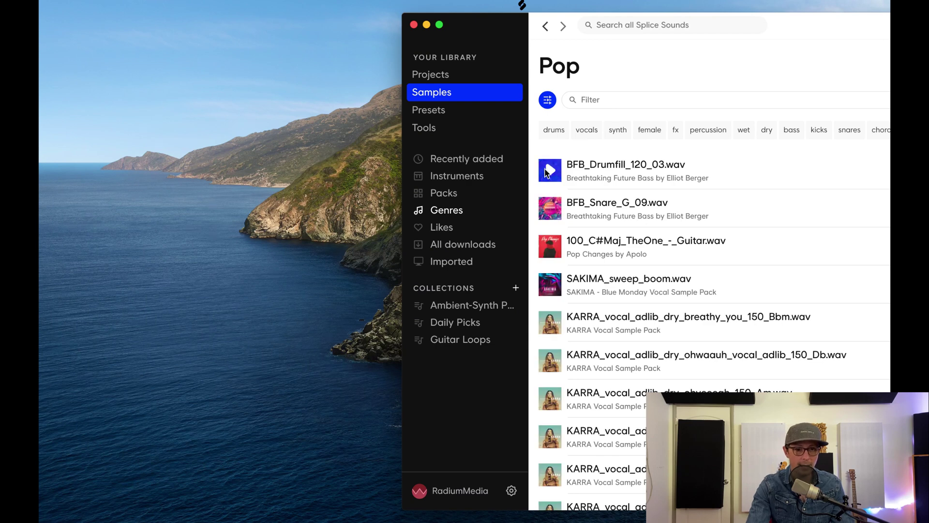
left_click(586, 132)
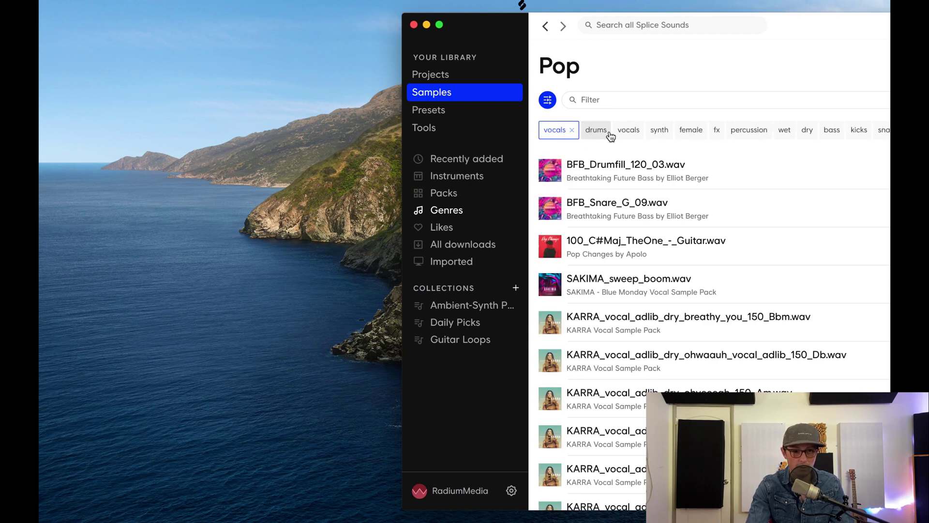
left_click(570, 130)
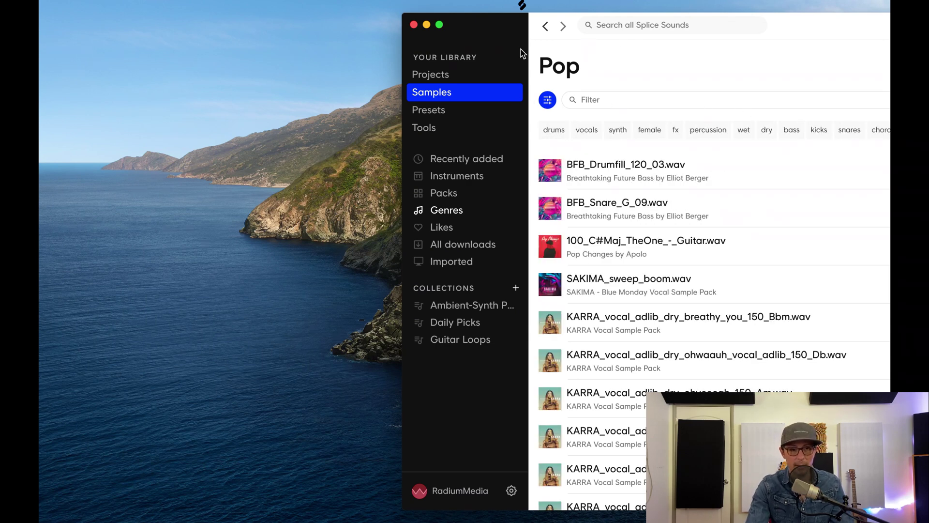